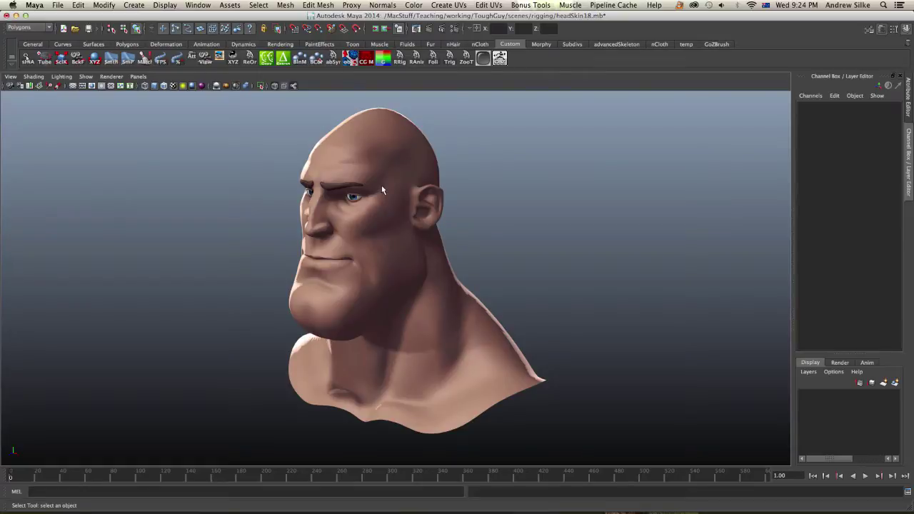
Step: Orbit to the front of the head and play its animation briefly before stopping playback
left_click_drag(382, 185, 425, 177, "alt")
key("alt+v")
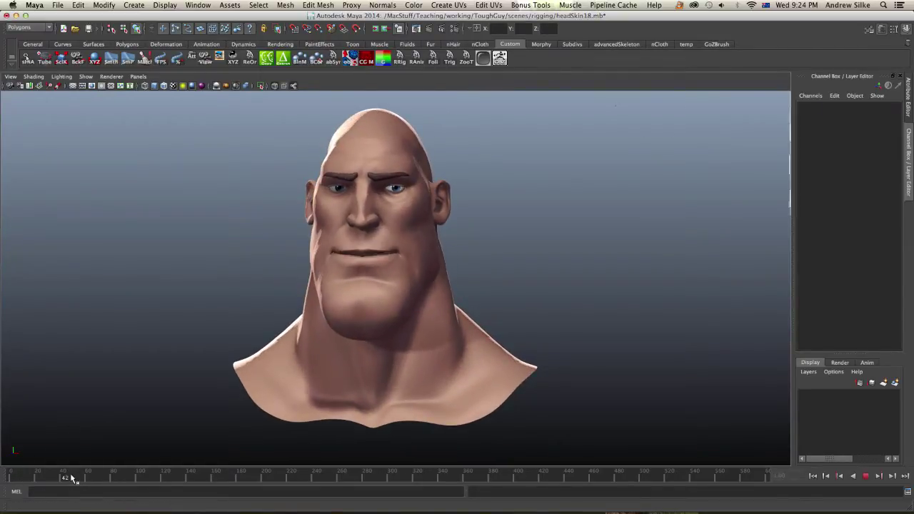
key("alt+v")
Step: Select the rigged face mesh and duplicate it in place
left_click(361, 319)
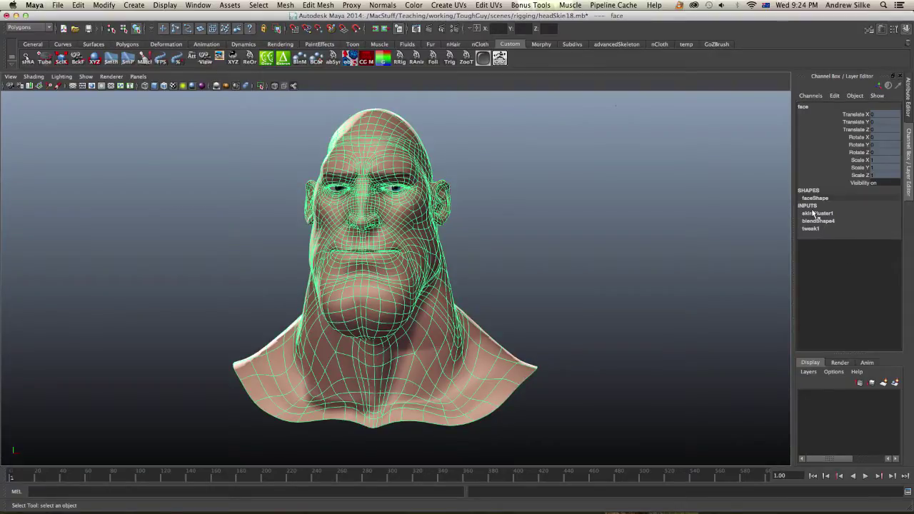
left_click_drag(515, 225, 517, 215, "alt")
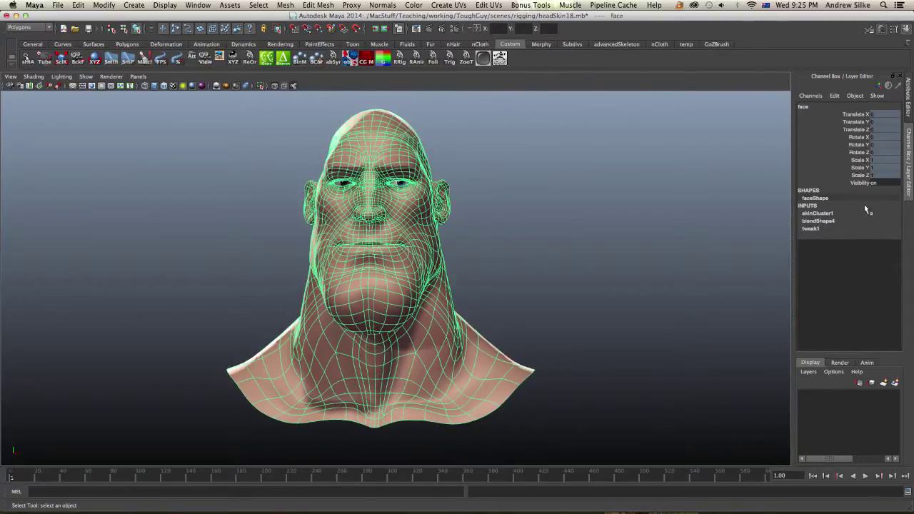
left_click_drag(412, 212, 341, 214, "alt")
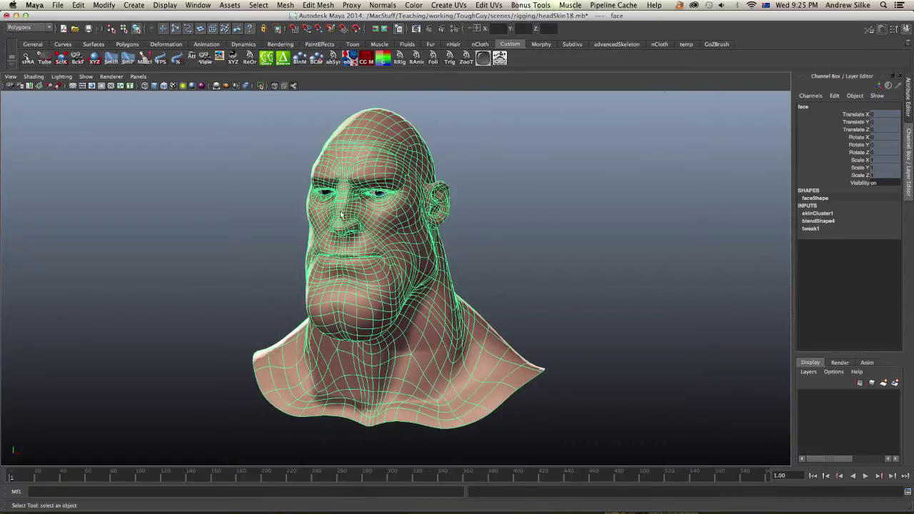
left_click_drag(480, 230, 498, 225, "alt")
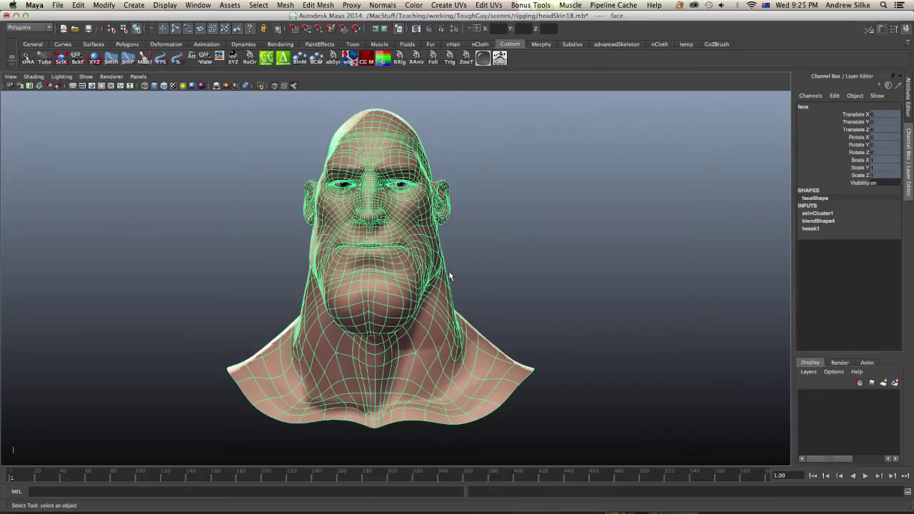
right_click_drag(365, 317, 386, 315, "alt")
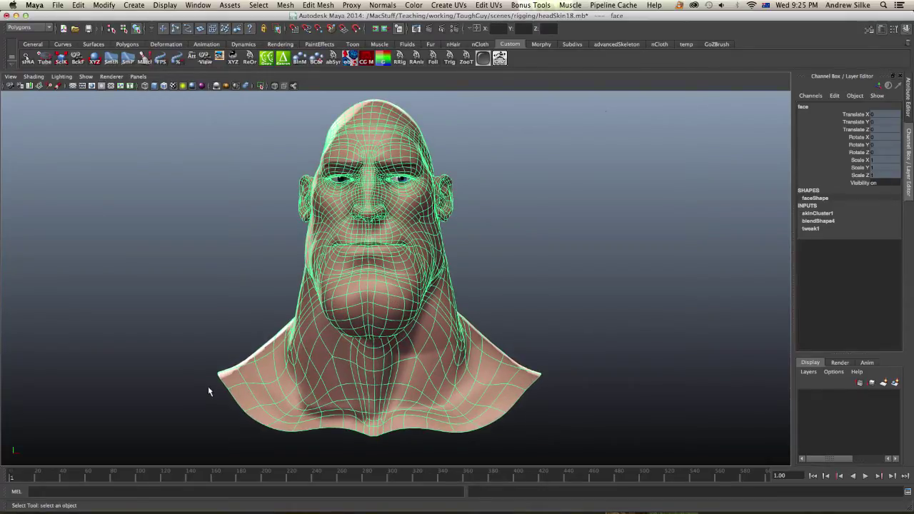
mouse_move(242, 367)
left_mouse_down("alt")
mouse_move(230, 370)
mouse_move(257, 372)
left_mouse_up("alt")
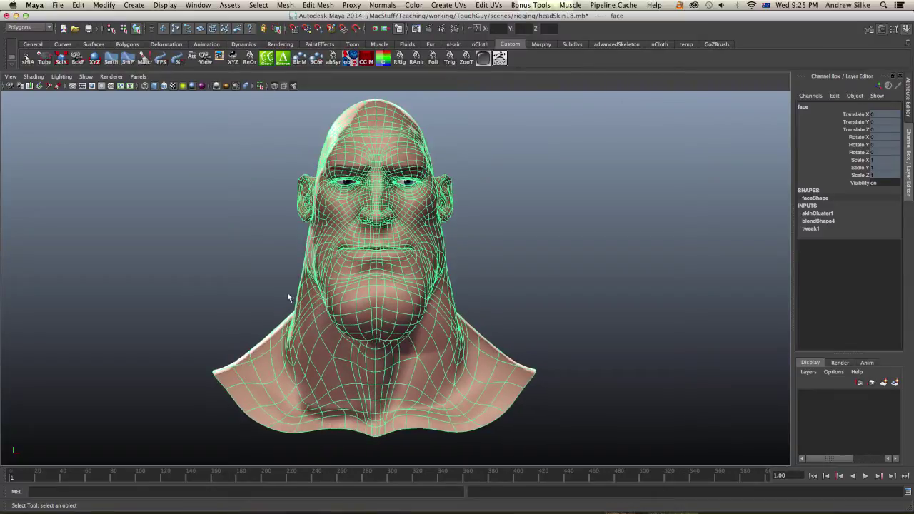
left_click_drag(412, 218, 407, 218, "alt")
left_click_drag(418, 187, 418, 188, "alt")
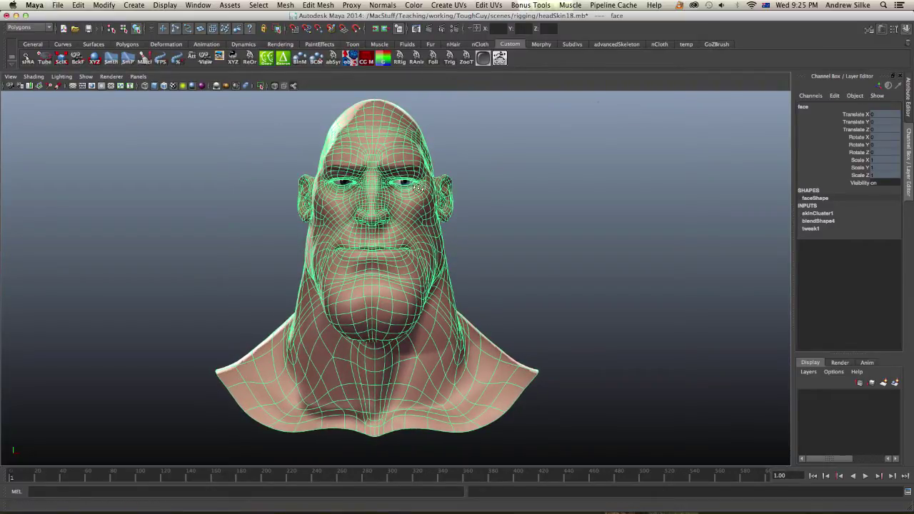
key("super+d")
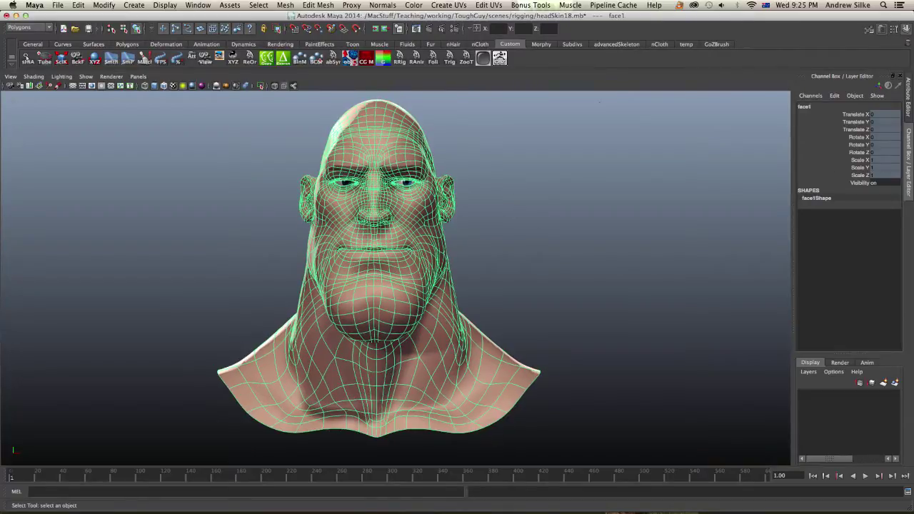
Step: Unlock the duplicate face's Translate, Rotate and Scale channels, then test moving it and undo the move
key("w")
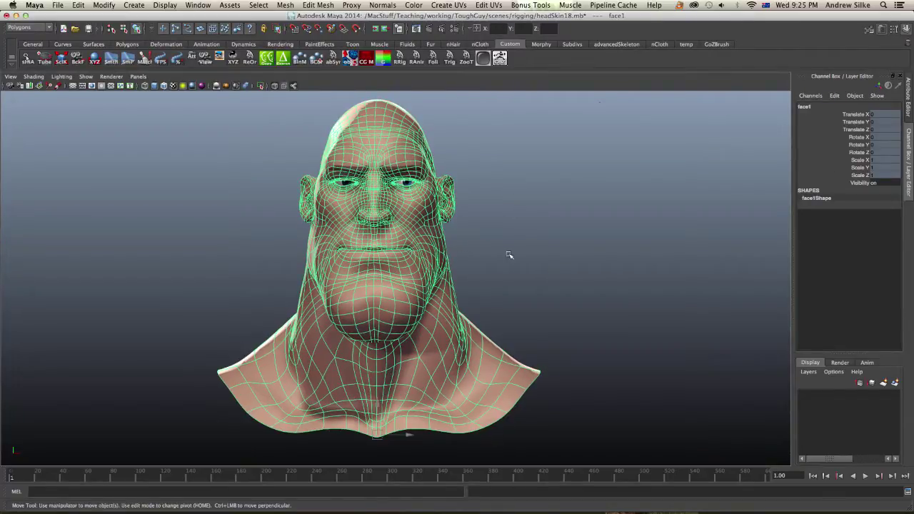
right_click_drag(577, 260, 526, 259, "alt")
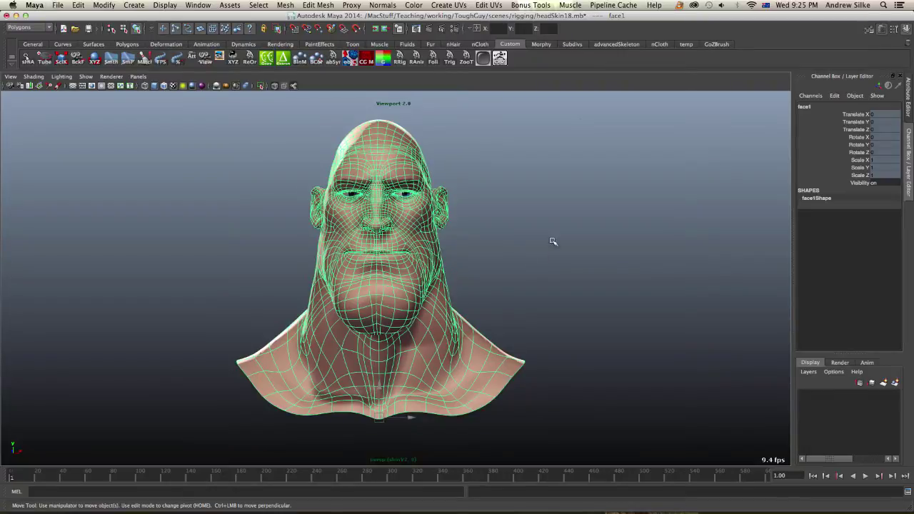
left_click_drag(851, 123, 857, 162)
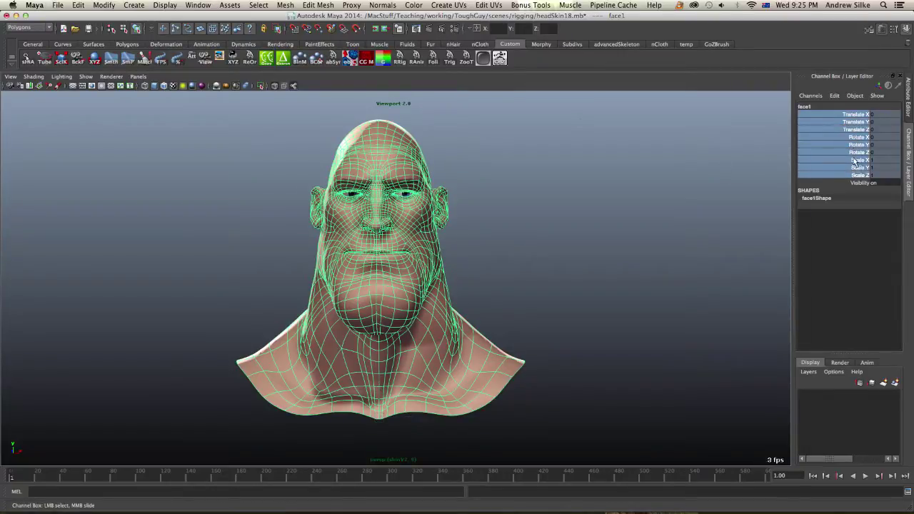
right_click_drag(857, 153, 857, 341)
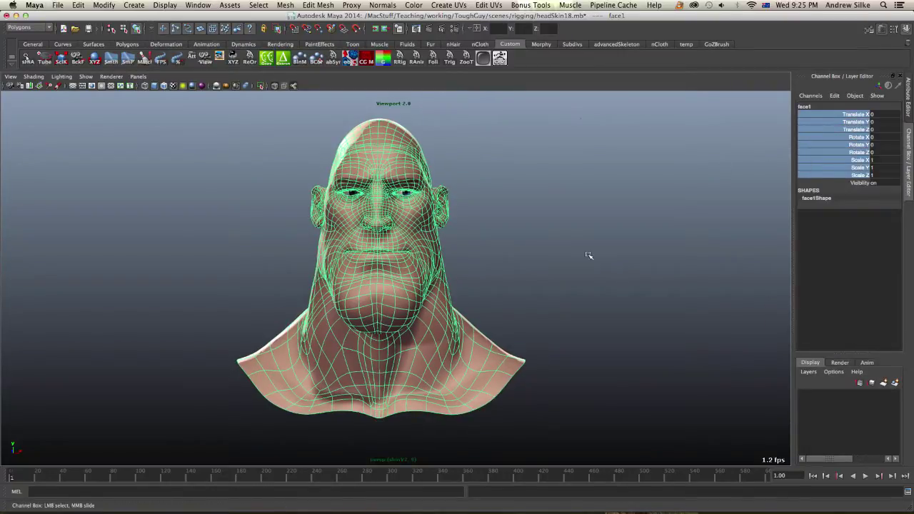
middle_click_drag(457, 250, 506, 233)
key("z")
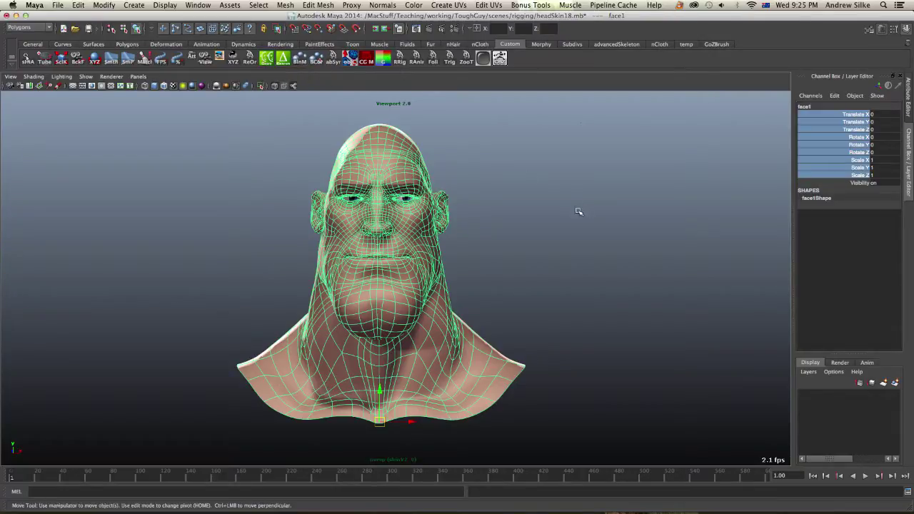
Step: Open the Outliner and hide the geo, lights, chest_skin, dots and group nodes, leaving only the duplicate face shown
middle_click_drag(534, 235, 531, 218, "alt")
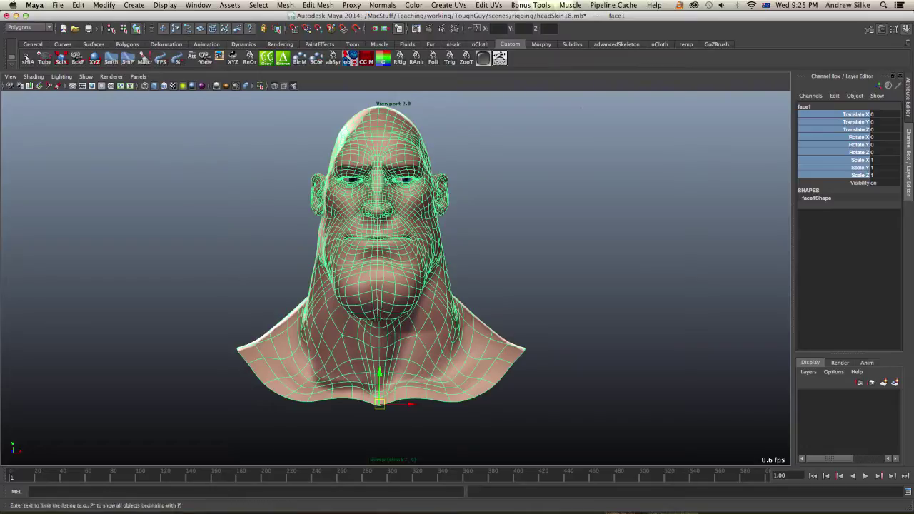
key("shift+o")
left_click_drag(759, 56, 711, 48)
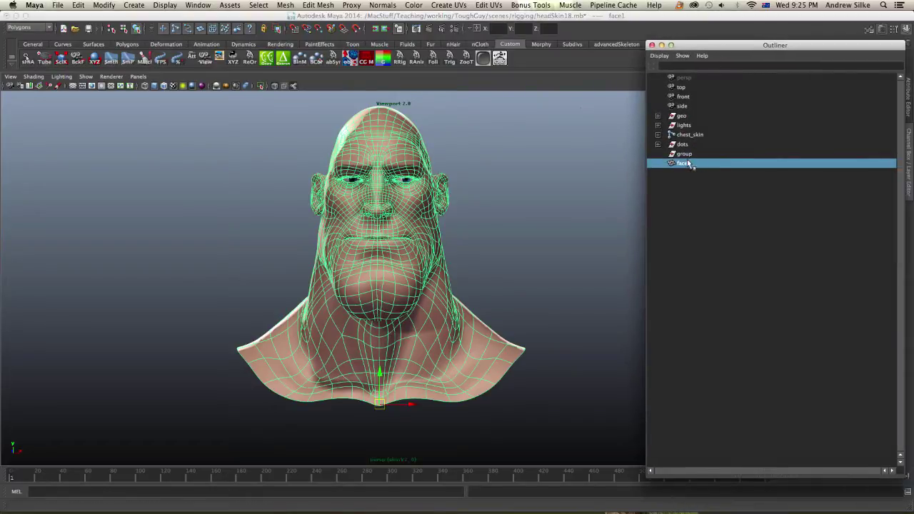
left_click_drag(564, 184, 526, 186, "alt")
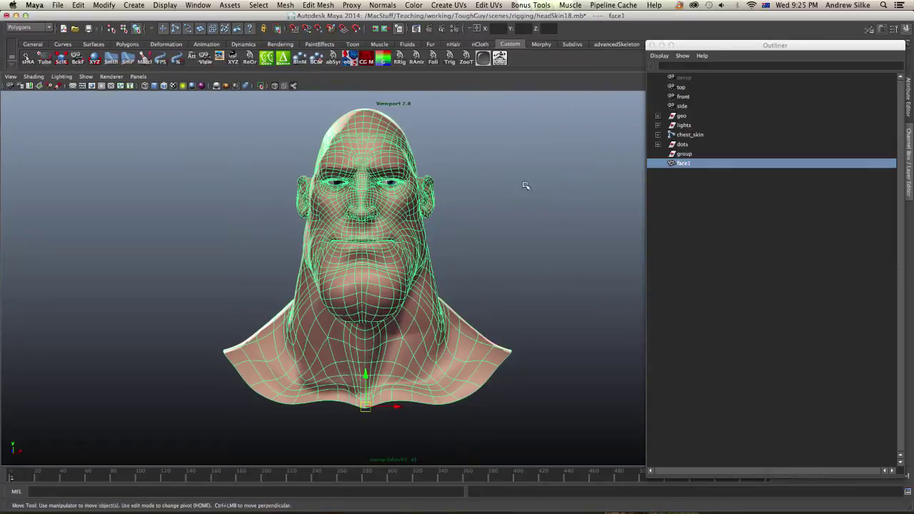
left_click(684, 154)
left_click(681, 117, "shift")
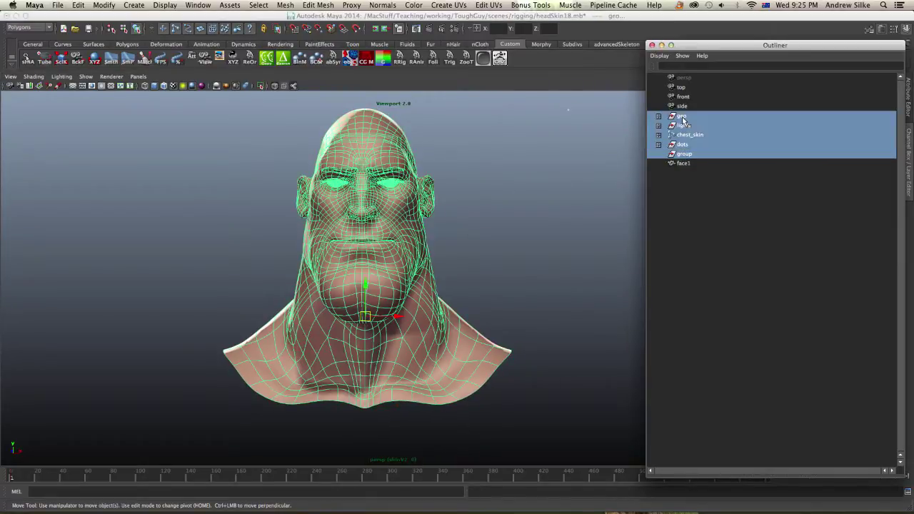
key("ctrl+h")
left_click(482, 204)
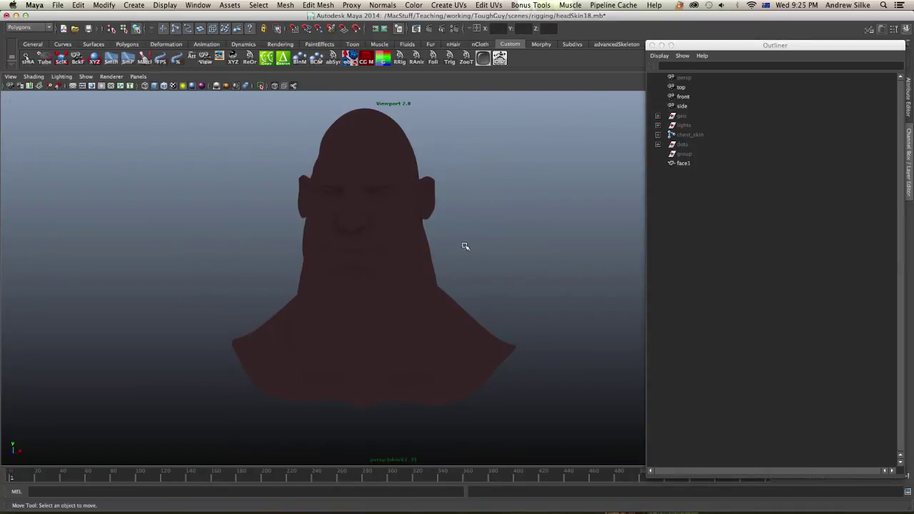
Step: Switch the viewport renderer from Viewport 2.0 to a basic display that shades the duplicate face in grey
mouse_move(473, 243)
left_mouse_down("alt")
mouse_move(484, 227)
mouse_move(479, 240)
left_mouse_up("alt")
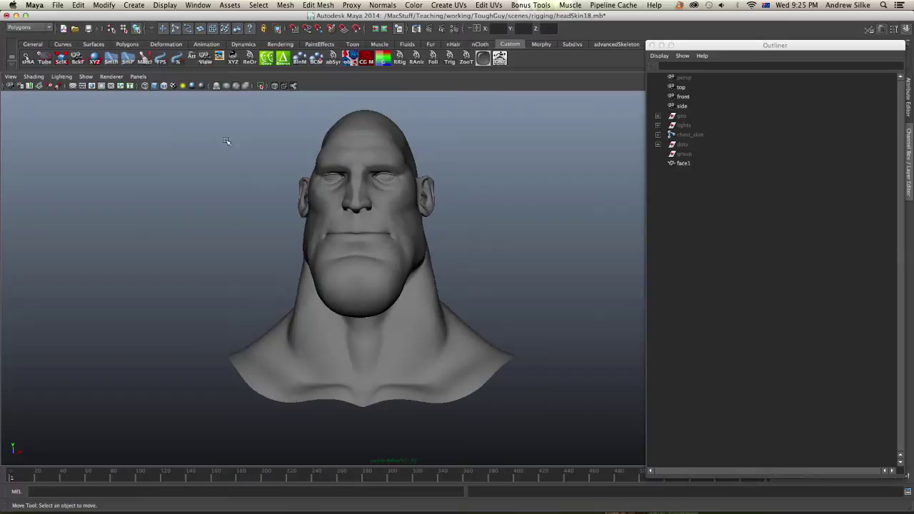
left_click(112, 77)
left_click(265, 138)
left_click_drag(443, 155, 440, 167, "alt")
right_click_drag(443, 167, 504, 175, "alt")
Step: Select the duplicate face mesh and close the Outliner
left_click(403, 181)
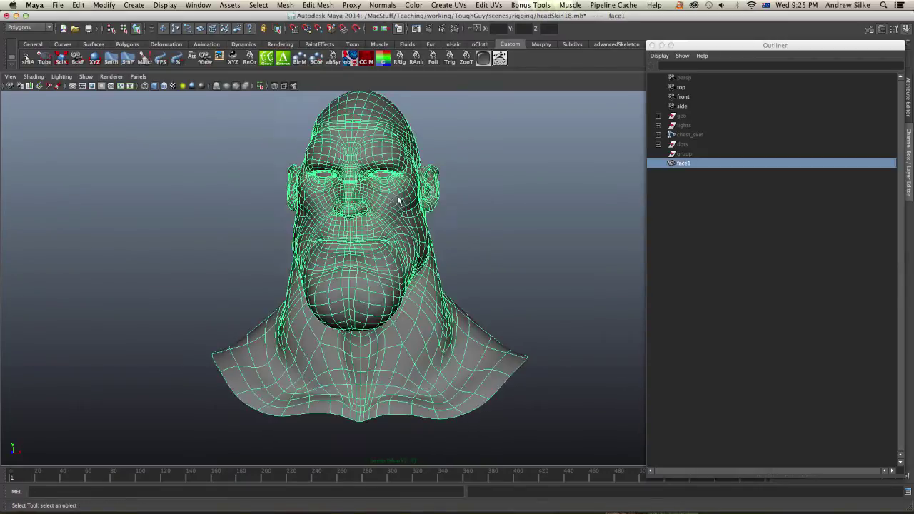
left_click_drag(403, 181, 414, 211, "alt")
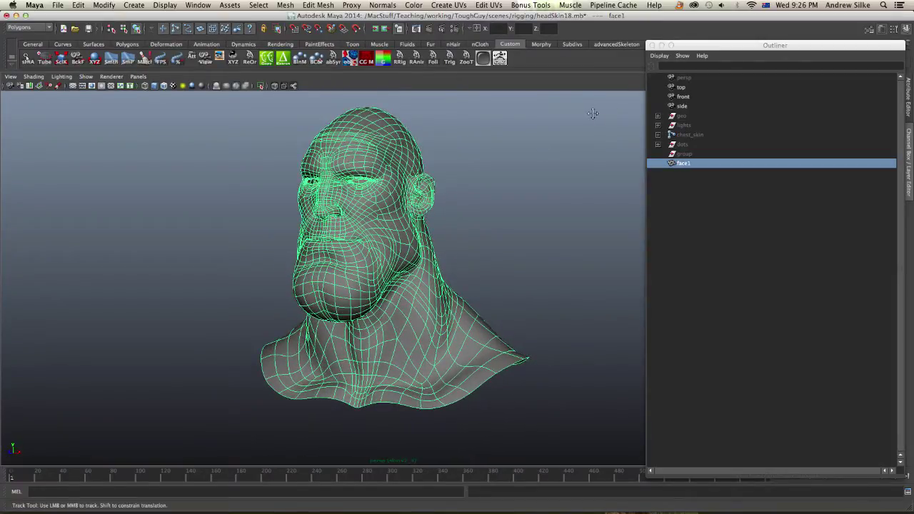
left_click(652, 45)
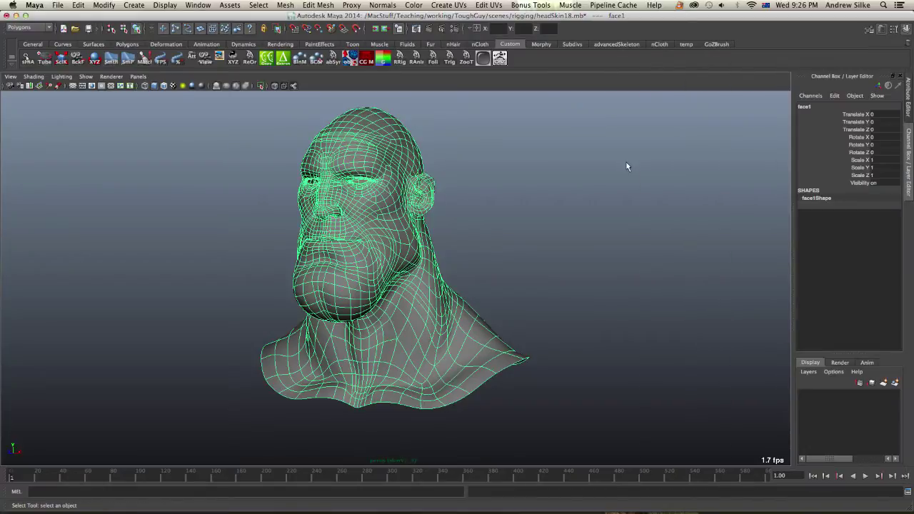
Step: Open the UV Texture Editor for the duplicate face and frame the whole 0 to 1 UV area
key("space")
left_click(420, 110)
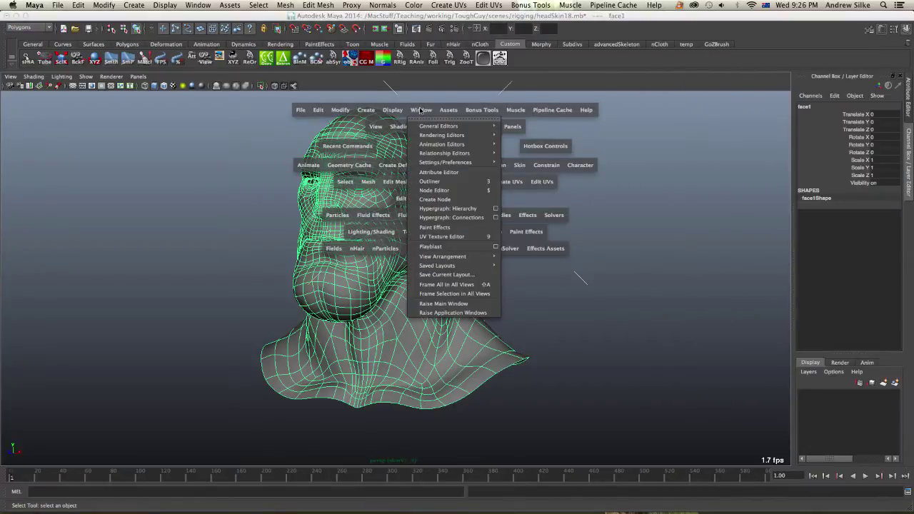
left_click(492, 237)
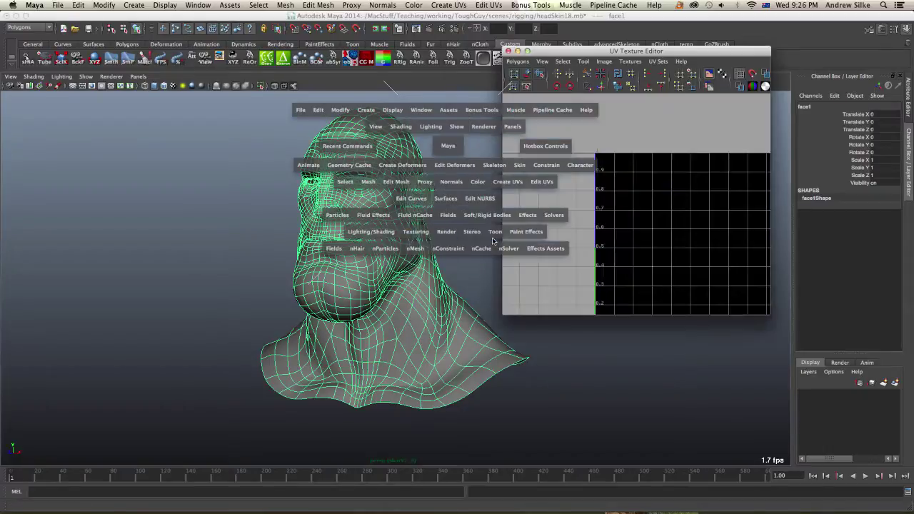
middle_click_drag(637, 214, 612, 178, "alt")
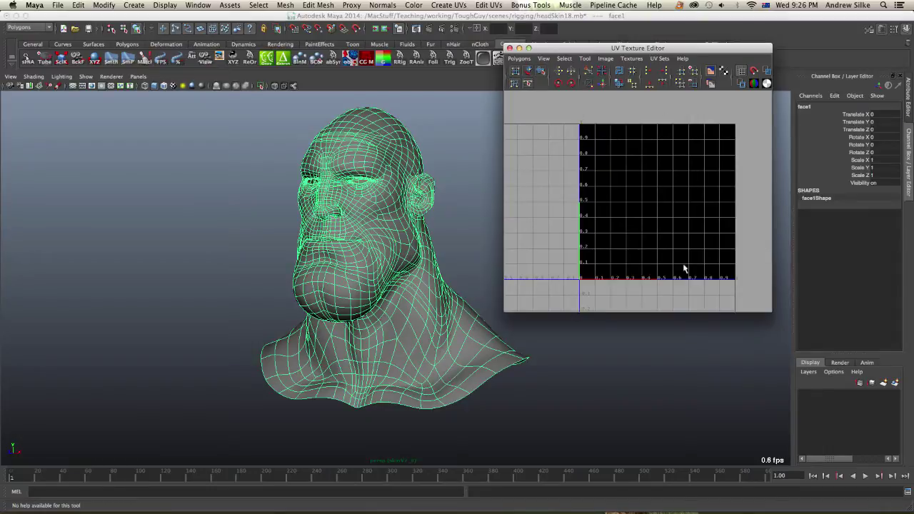
right_click_drag(628, 219, 663, 193, "alt")
middle_click_drag(689, 198, 668, 180, "alt")
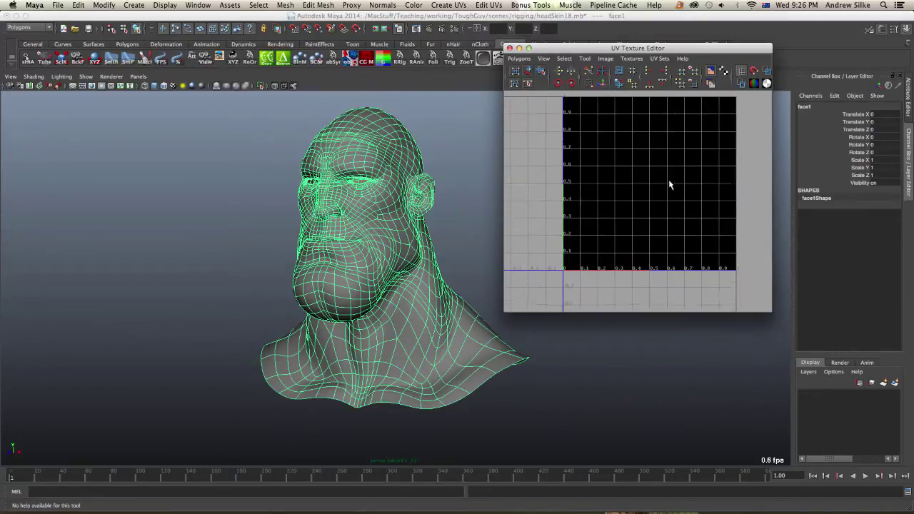
right_click_drag(669, 185, 630, 192, "alt")
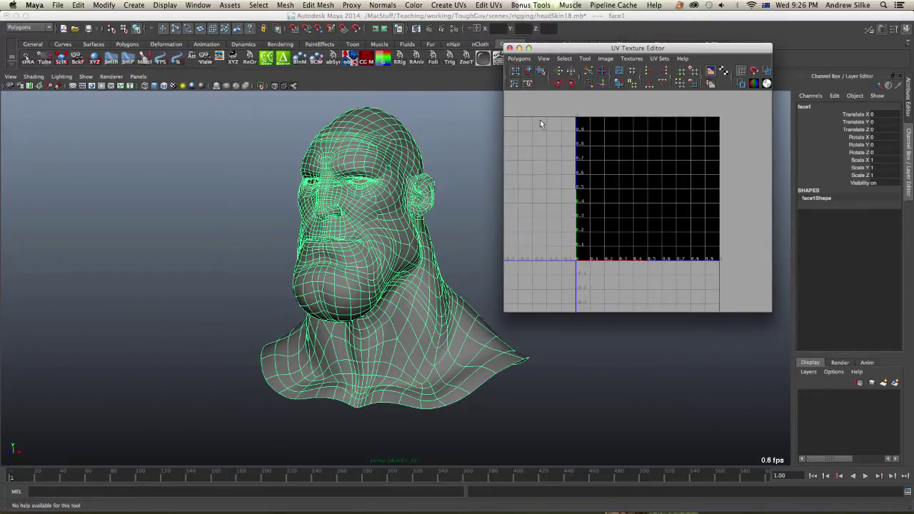
Step: Apply a planar UV mapping to the duplicate face, fitted to the bounding box and projected from the camera, then return to object mode
middle_click_drag(454, 224, 414, 227, "alt")
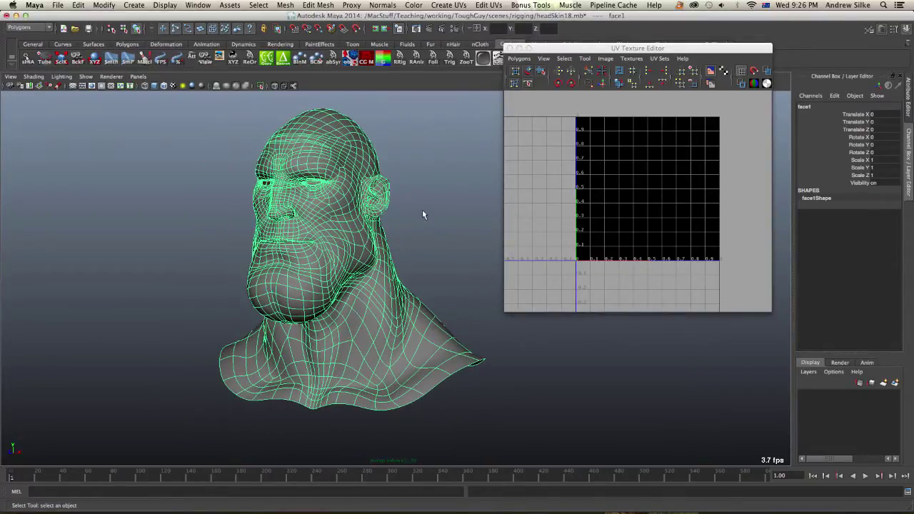
key("space")
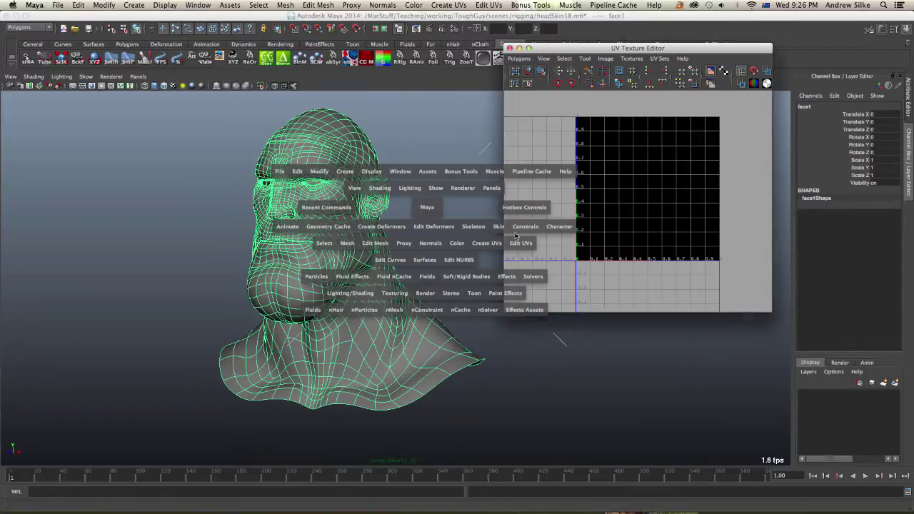
left_click(487, 244)
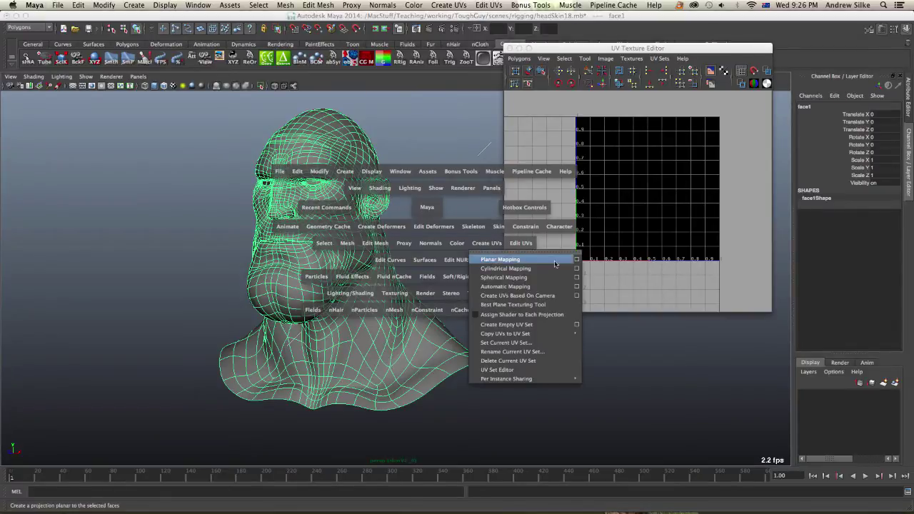
left_click(577, 260)
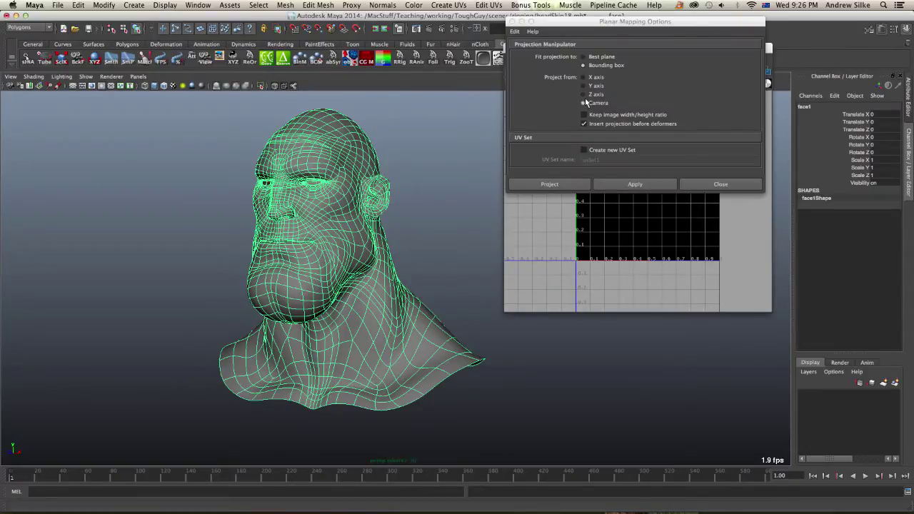
left_click(581, 78)
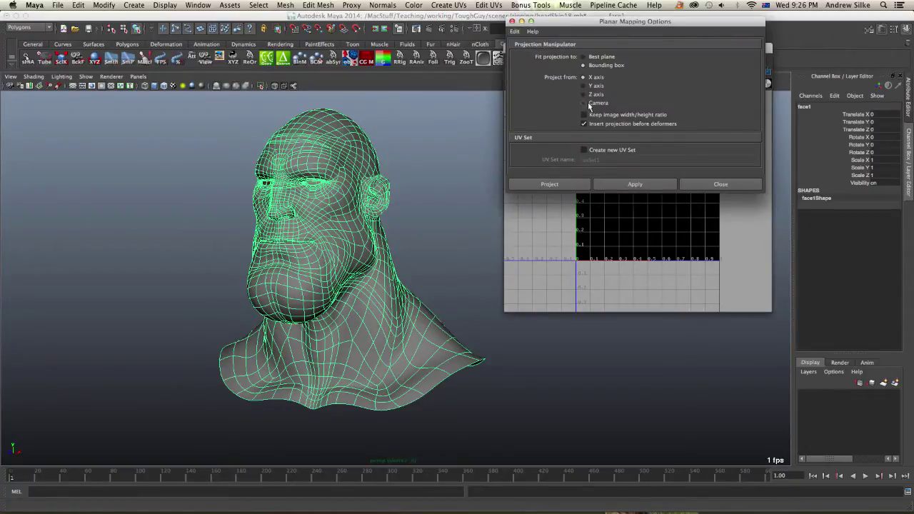
left_click_drag(277, 183, 369, 166, "alt")
left_click(622, 183)
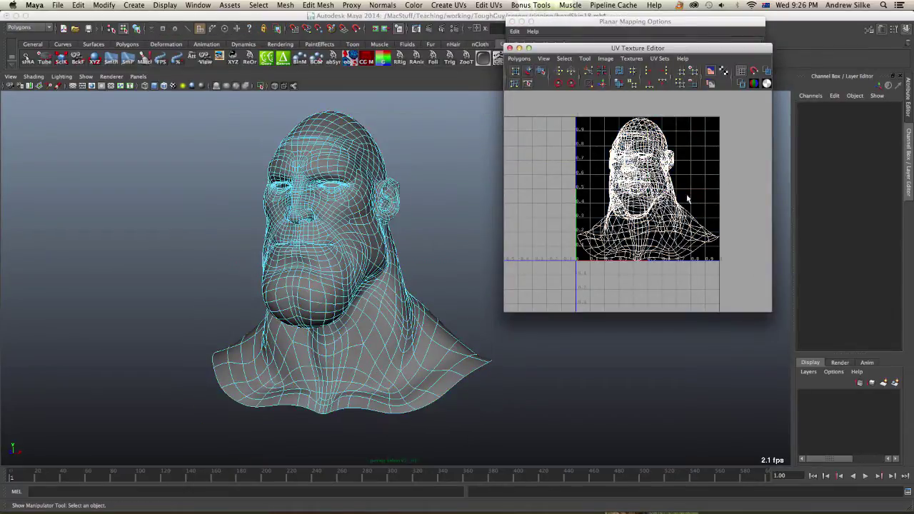
key("F8")
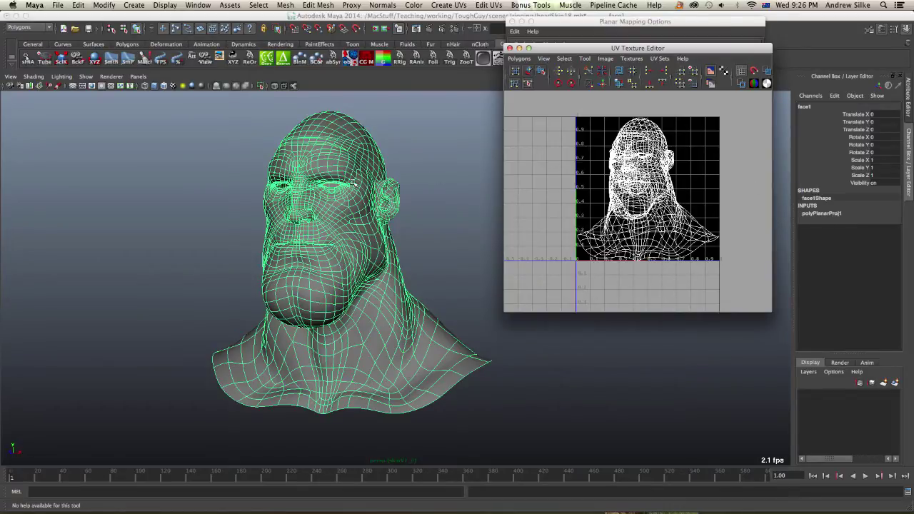
Step: Switch the duplicate face to edge selection and select the seam's starting edge just below the ear
left_click_drag(352, 183, 325, 195, "alt")
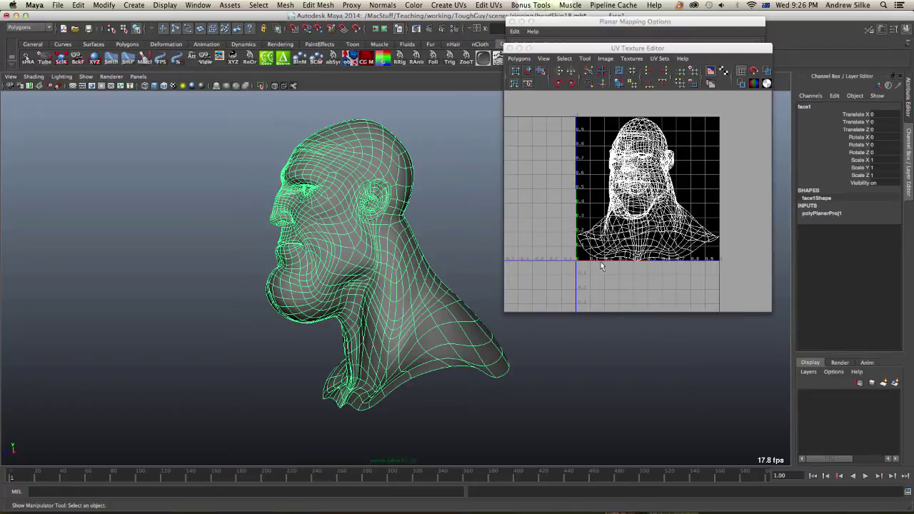
mouse_move(442, 190)
left_mouse_down("alt")
mouse_move(424, 193)
mouse_move(434, 194)
left_mouse_up("alt")
right_click_drag(434, 194, 475, 259, "alt")
key("F10")
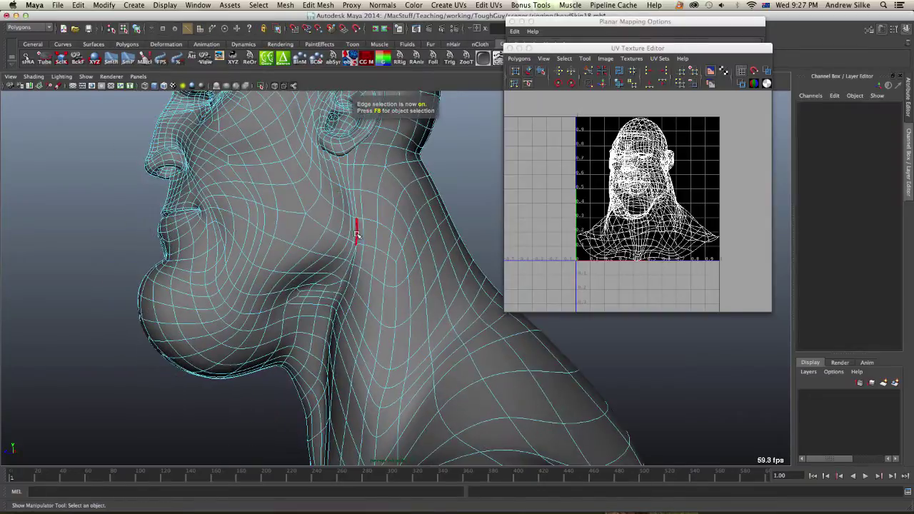
left_click_drag(343, 173, 341, 196, "alt")
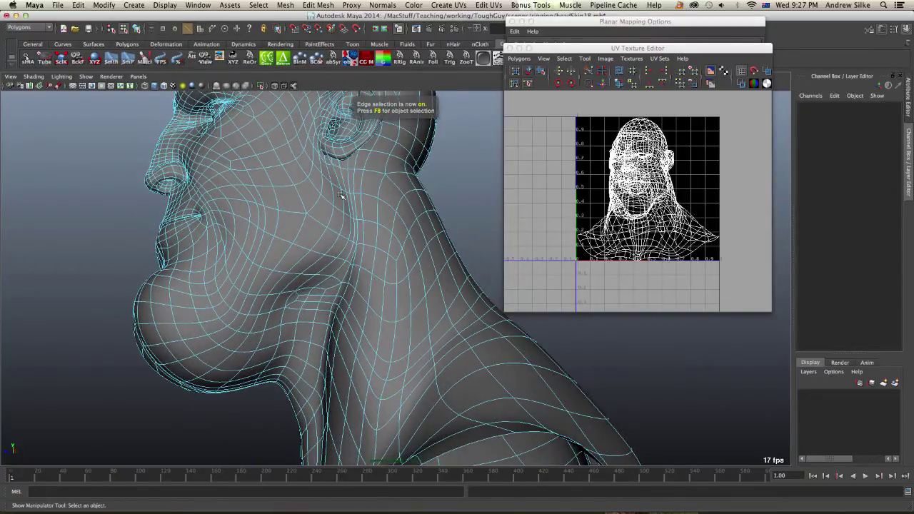
left_click_drag(342, 249, 336, 267, "alt")
double_click(340, 268)
mouse_move(358, 232)
left_mouse_down("alt")
mouse_move(306, 245)
mouse_move(341, 235)
mouse_move(361, 214)
left_mouse_up("alt")
double_click(350, 233)
left_click(344, 186)
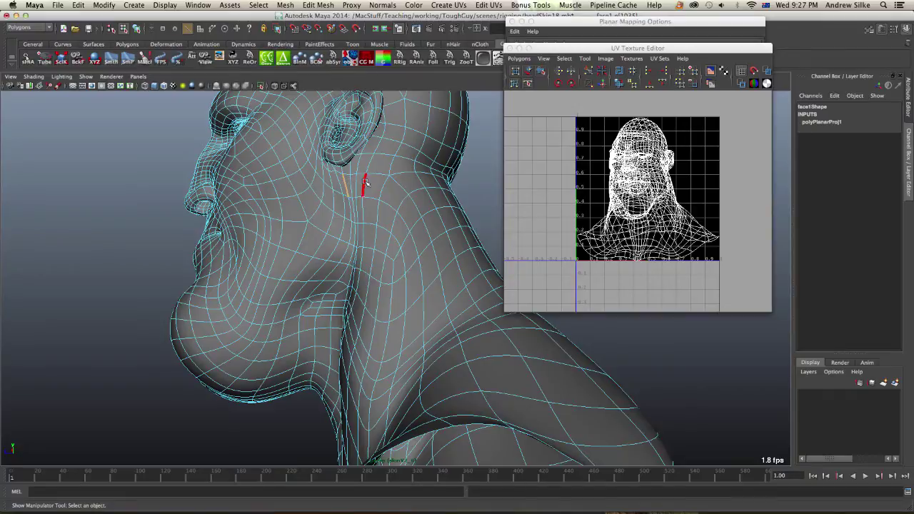
Step: Extend the edge selection into a closed seam along the jawline, under the chin, behind the ears and across the upper forehead
left_click_drag(345, 187, 337, 245, "alt")
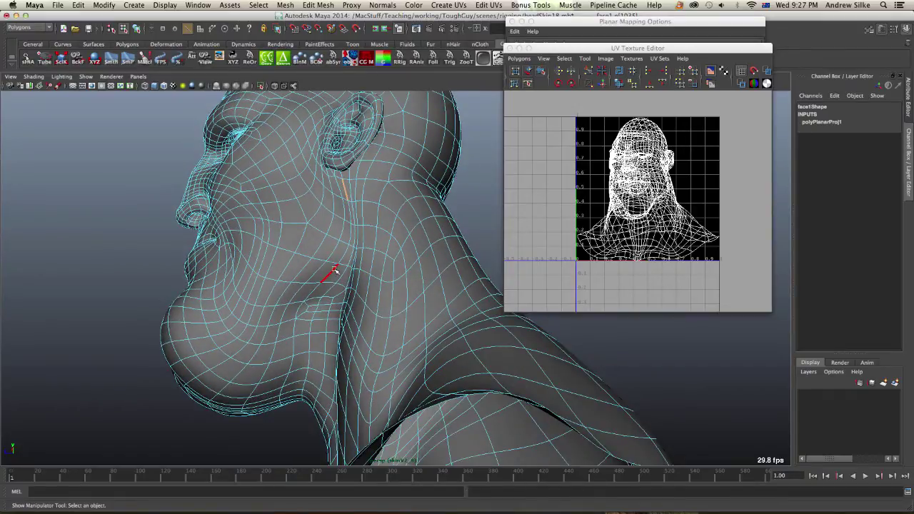
double_click(314, 289, "shift")
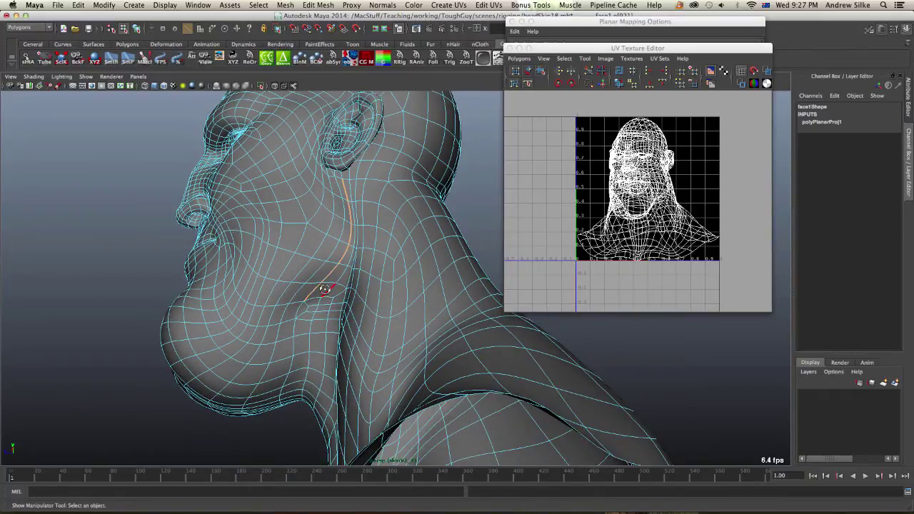
left_click_drag(315, 288, 305, 324, "alt")
double_click(291, 334, "shift")
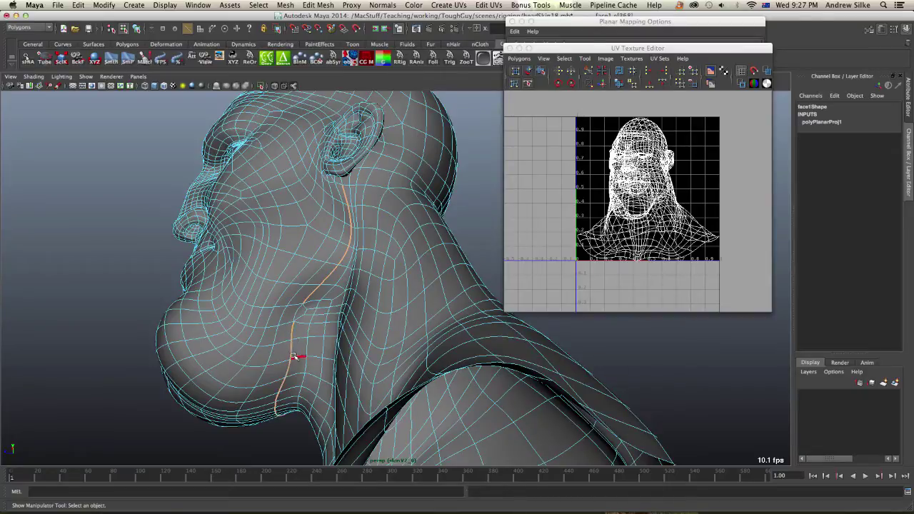
left_click_drag(296, 315, 340, 269, "alt")
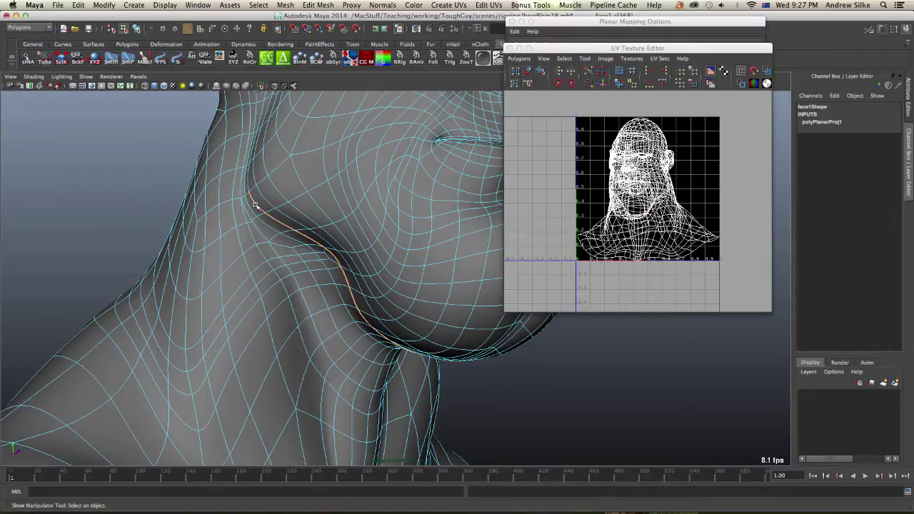
left_click_drag(254, 205, 379, 267, "alt")
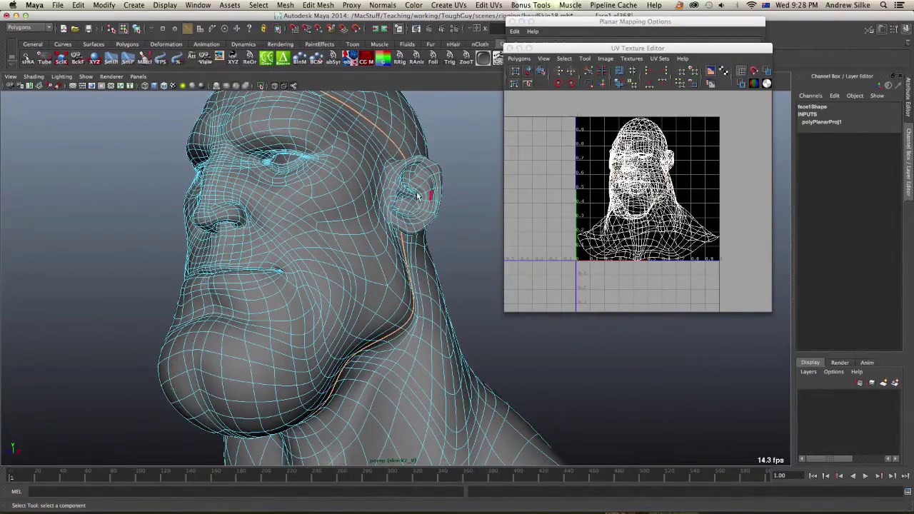
left_click_drag(333, 381, 371, 380, "alt")
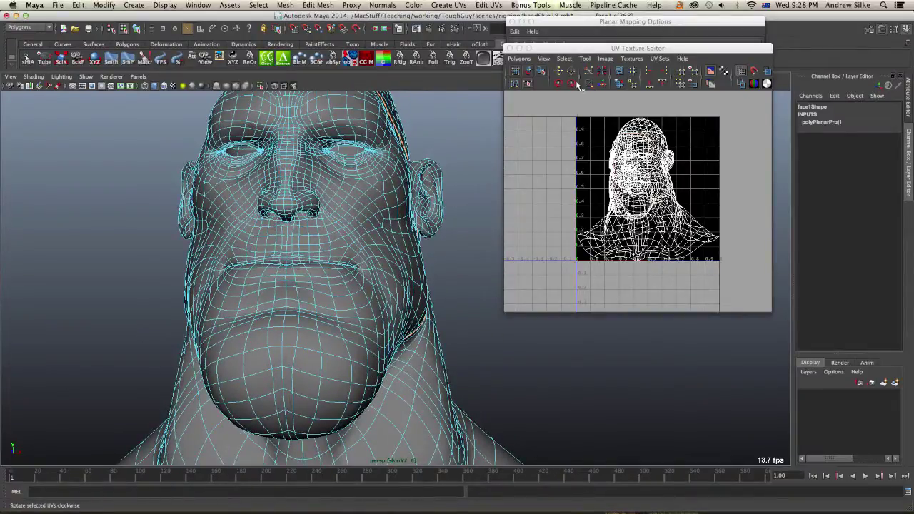
Step: Cut the UVs along the selected seam around the face, then clear the selection
left_click(520, 59)
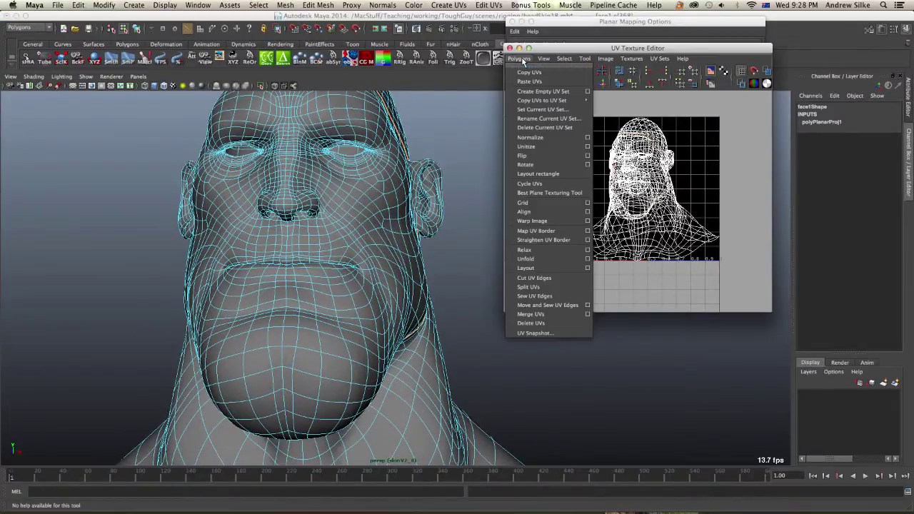
left_click(534, 279)
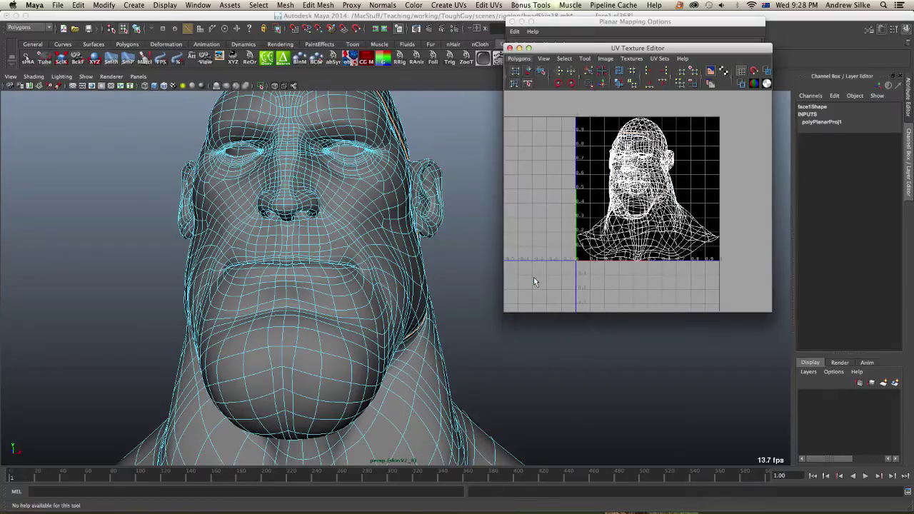
left_click(551, 138)
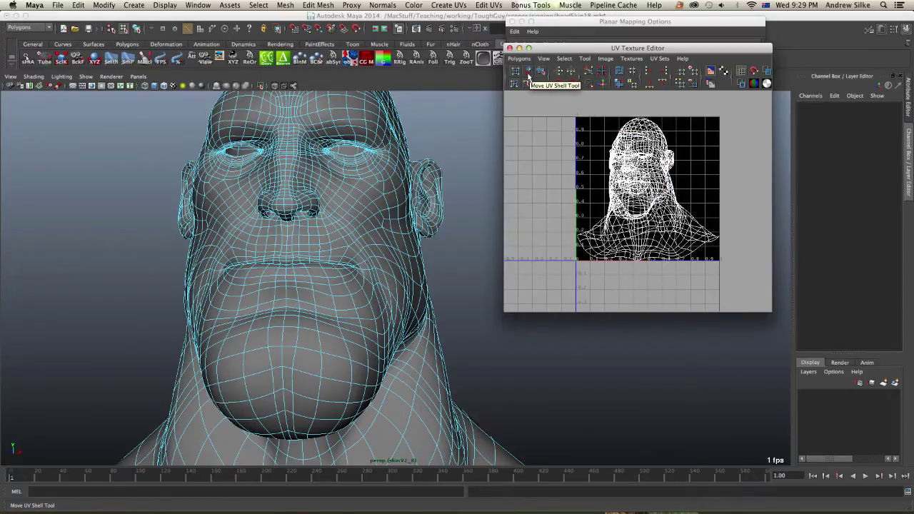
Step: Separate the two UV shells with the Move UV Shell Tool, placing the face outside the 0 to 1 area and the neck shell opposite
left_click(528, 74)
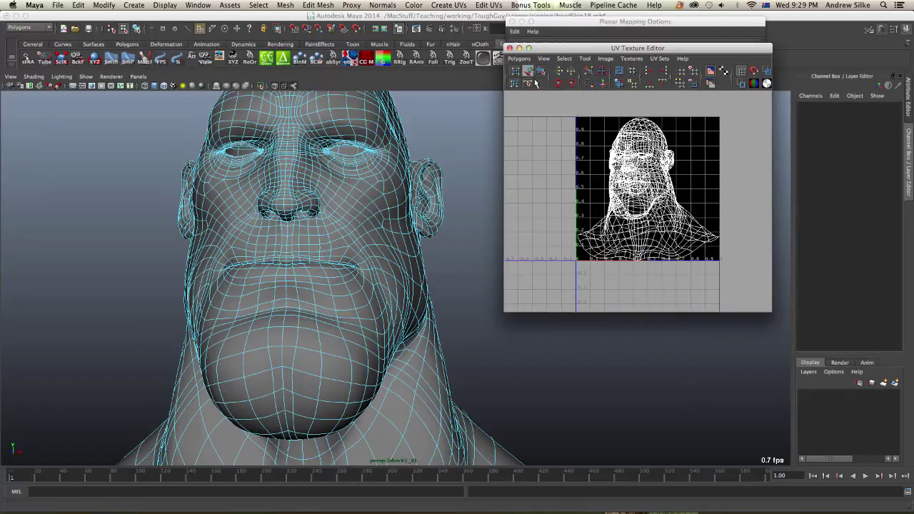
left_click(579, 153)
left_click_drag(580, 153, 489, 139)
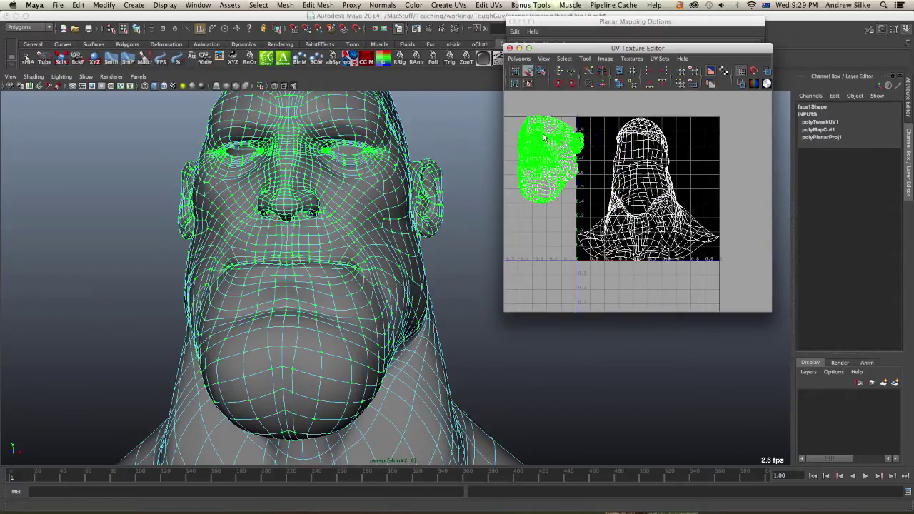
left_click_drag(650, 145, 700, 148)
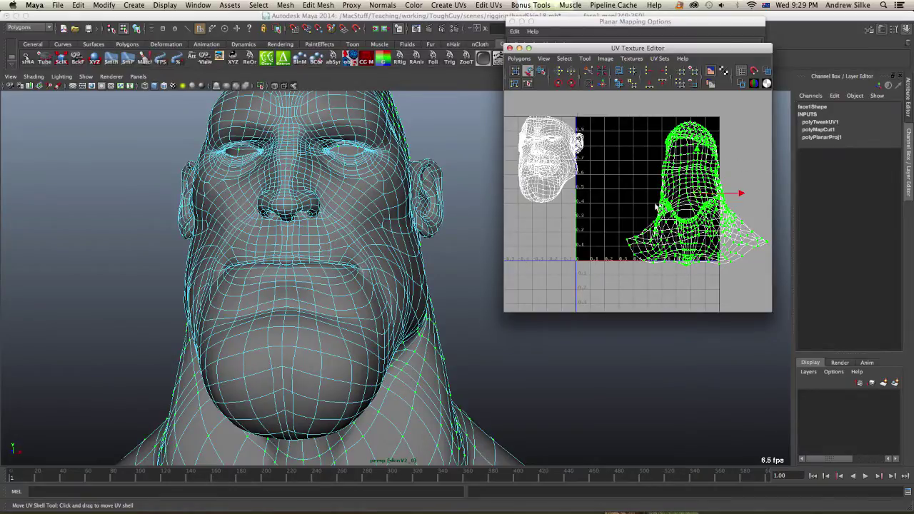
Step: Return to object mode, then select only the front face shell's UVs in the UV Texture Editor
right_click_drag(453, 230, 404, 229, "alt")
key("F8")
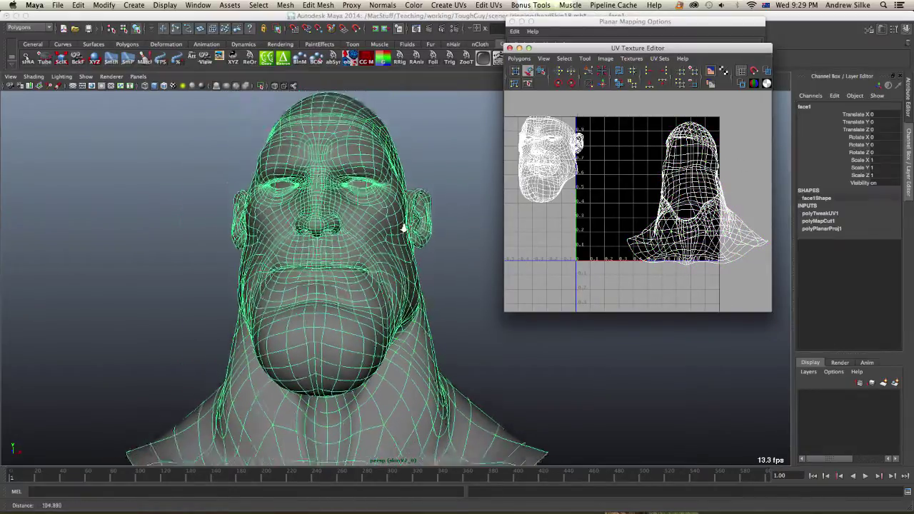
left_click_drag(427, 225, 370, 228, "alt")
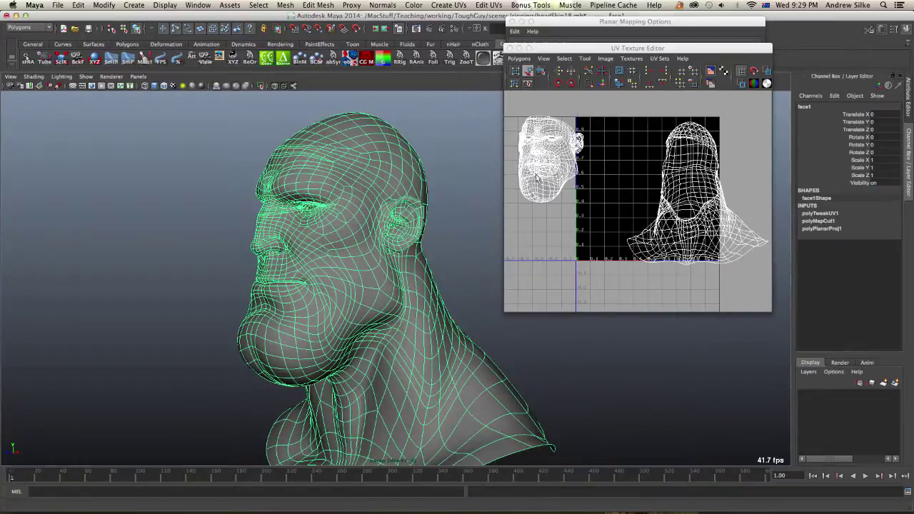
middle_click_drag(539, 164, 576, 168, "alt")
right_click_drag(593, 159, 595, 178)
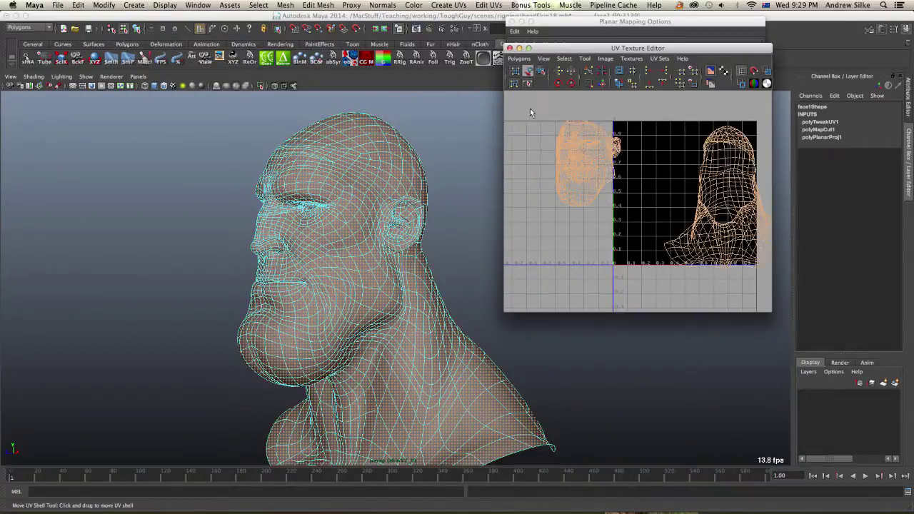
left_click_drag(531, 110, 636, 226)
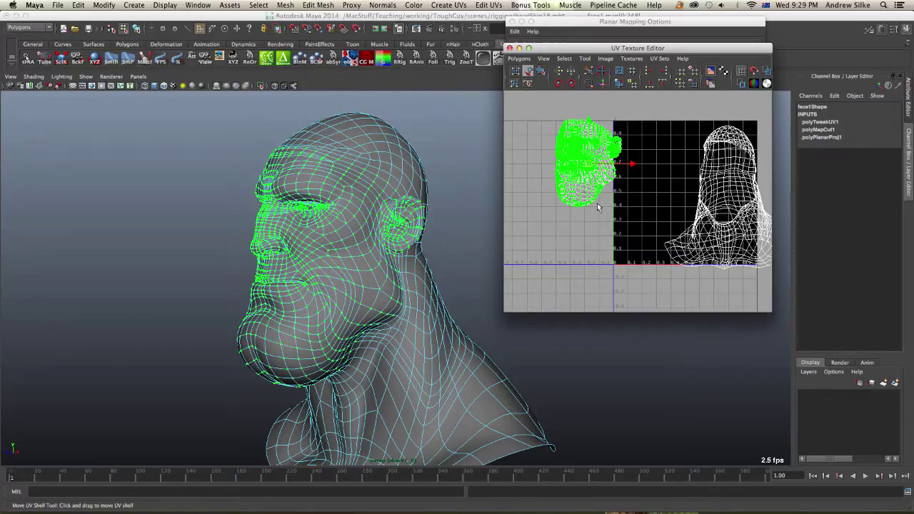
middle_click_drag(594, 201, 593, 202, "alt")
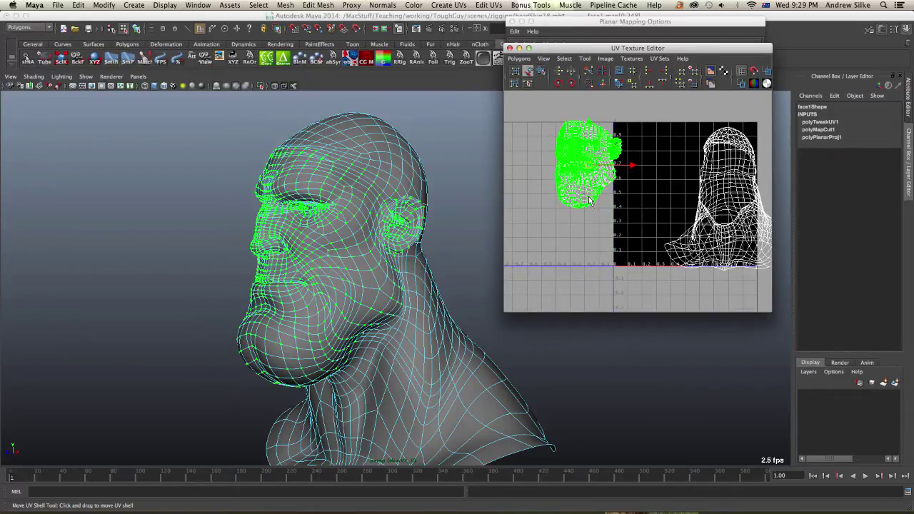
left_click_drag(478, 204, 349, 128, "alt")
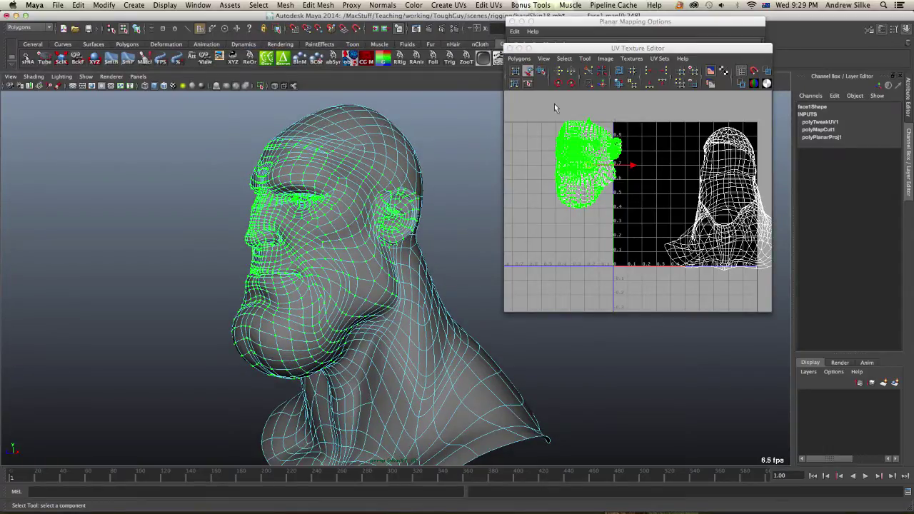
left_click(651, 227)
middle_click_drag(611, 215, 606, 218, "alt")
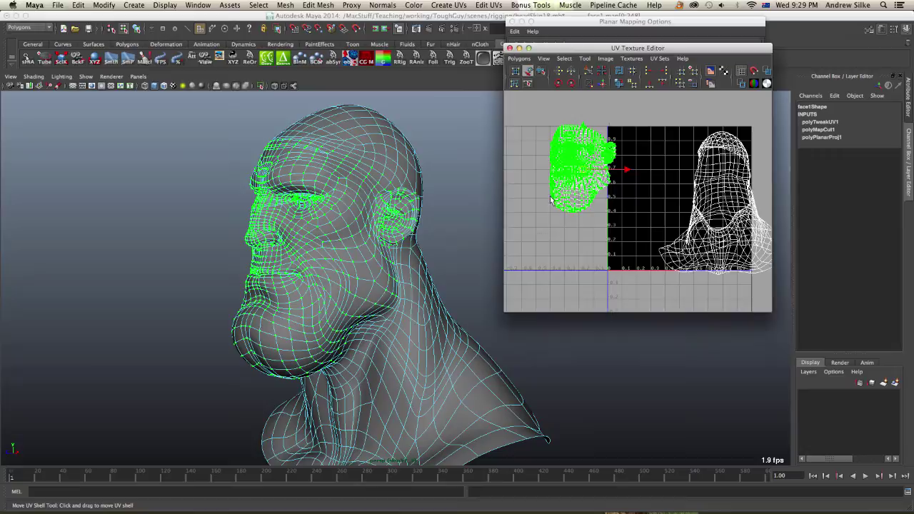
Step: Convert the front face shell's UV selection to polygon faces
right_click(631, 197, "shift")
right_click_drag(638, 200, 630, 214, "ctrl")
right_click_drag(633, 170, 654, 168, "alt")
middle_click_drag(601, 175, 618, 188, "alt")
left_click_drag(395, 216, 397, 216, "alt")
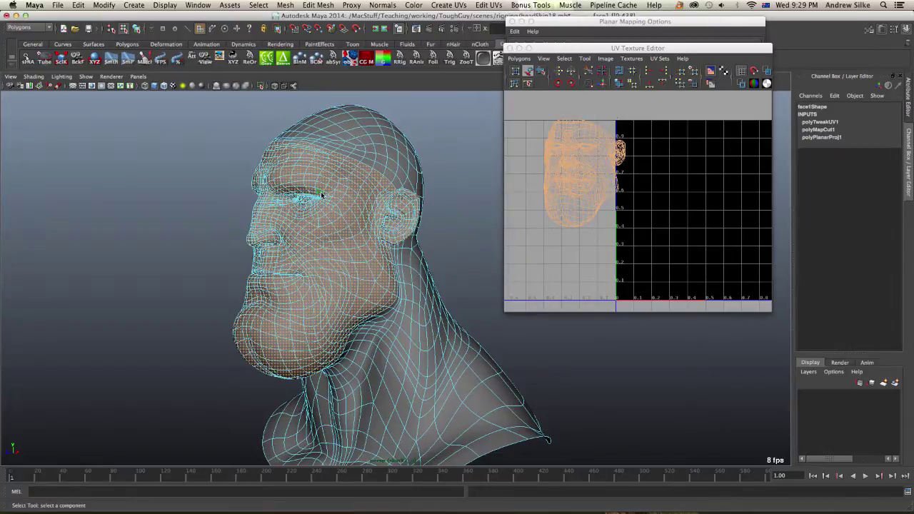
Step: Move the UV Texture Editor slightly aside and close the Planar Mapping Options window
key("space")
left_click_drag(222, 230, 364, 464)
left_click_drag(473, 302, 532, 136, "alt")
mouse_move(619, 48)
left_mouse_down()
mouse_move(635, 89)
mouse_move(698, 171)
mouse_move(610, 41)
mouse_move(623, 41)
left_mouse_up()
left_click(511, 21)
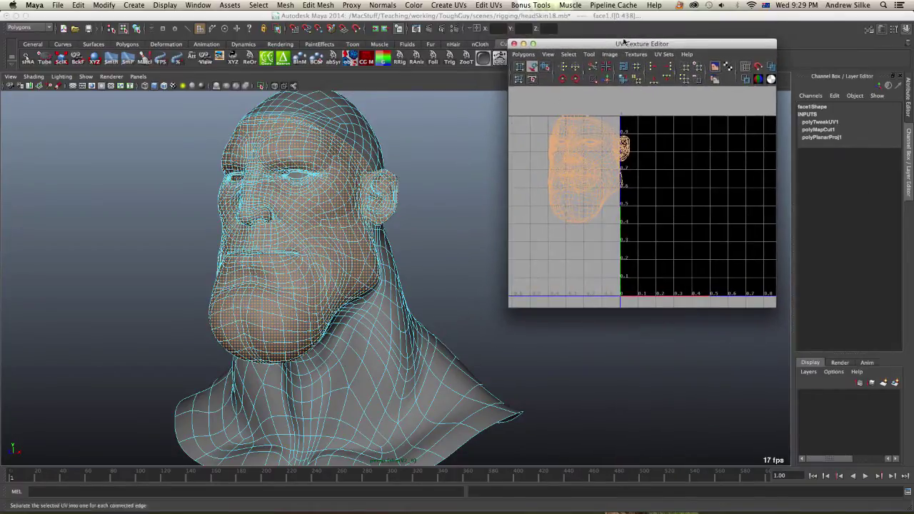
Step: Isolate the selected front faces in the viewport so the neck and back of the head are hidden
left_click_drag(435, 164, 405, 168, "alt")
left_click(137, 76)
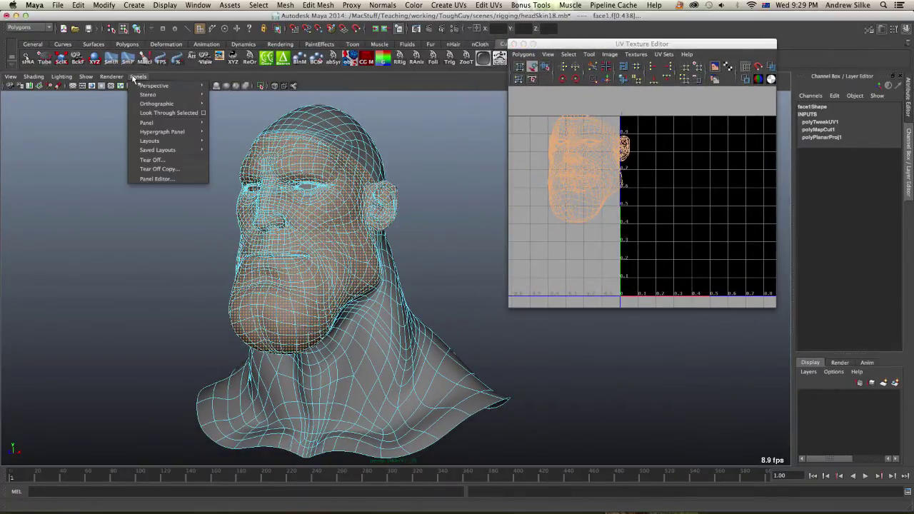
left_click(112, 77)
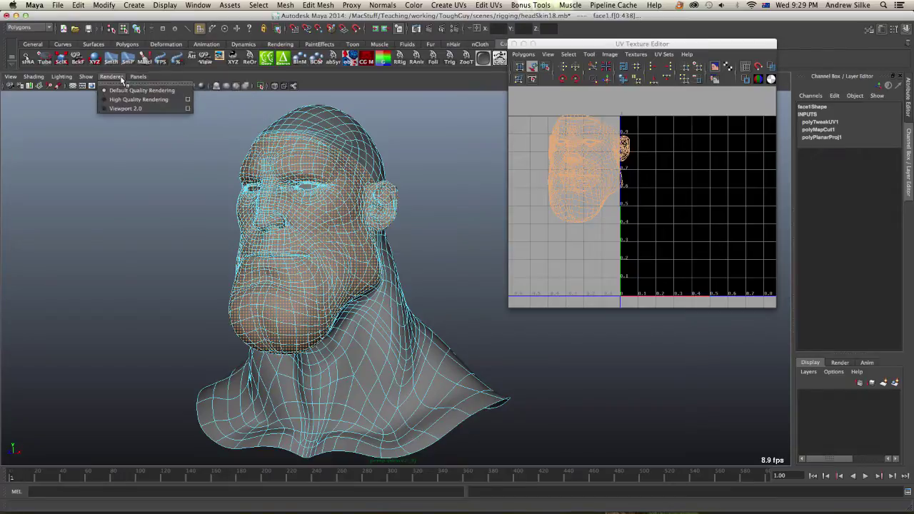
mouse_move(136, 78)
mouse_move(85, 76)
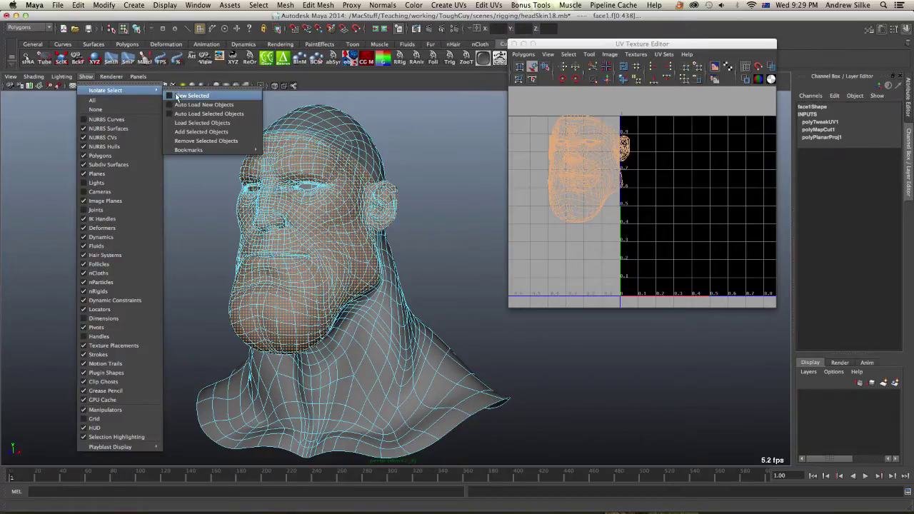
left_click(192, 96)
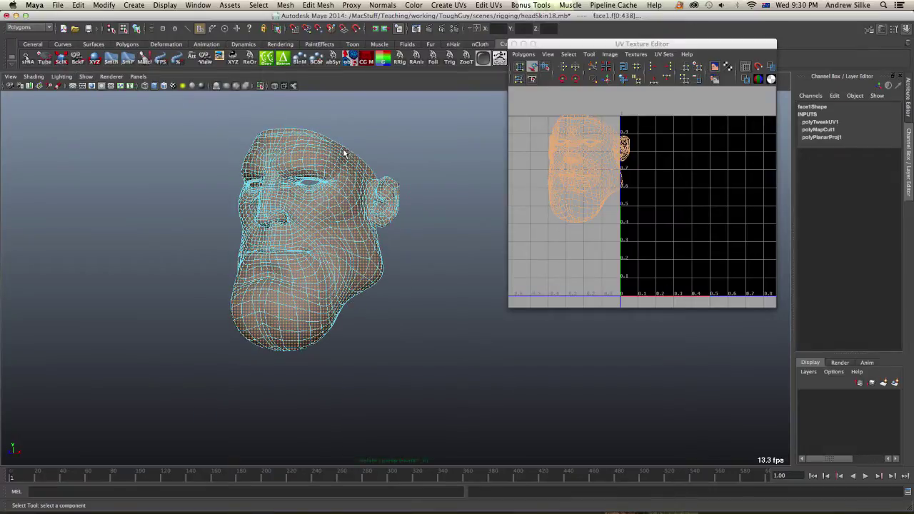
key("ctrl+1")
key("ctrl+1")
key("ctrl+1")
key("ctrl+1")
Step: Select the edge loop just inside the lips from the back of the face, and display the mesh as wireframe
left_click_drag(343, 153, 255, 239, "alt")
right_click_drag(255, 238, 576, 249, "alt")
right_click_drag(397, 231, 427, 230, "alt")
key("F10")
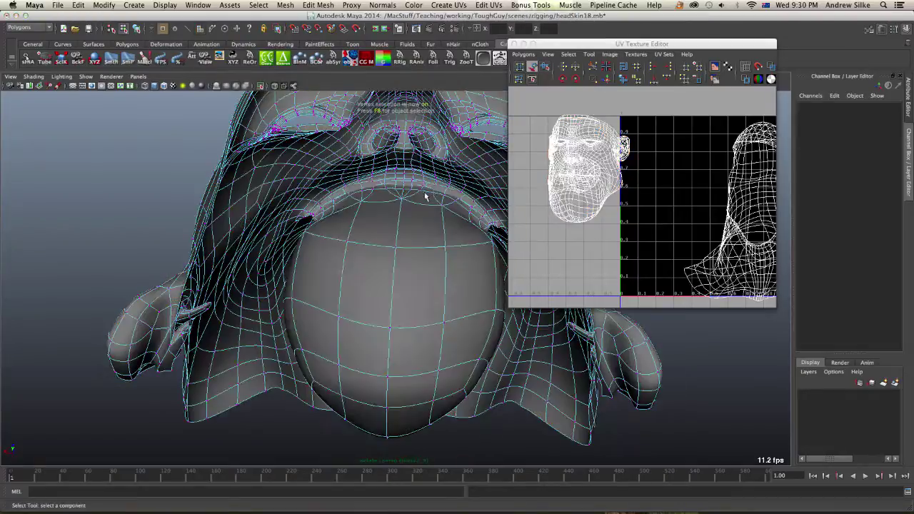
key("q")
double_click(427, 193)
mouse_move(427, 193)
left_mouse_down("alt")
mouse_move(367, 306)
mouse_move(392, 279)
mouse_move(437, 337)
mouse_move(379, 309)
left_mouse_up("alt")
key("4")
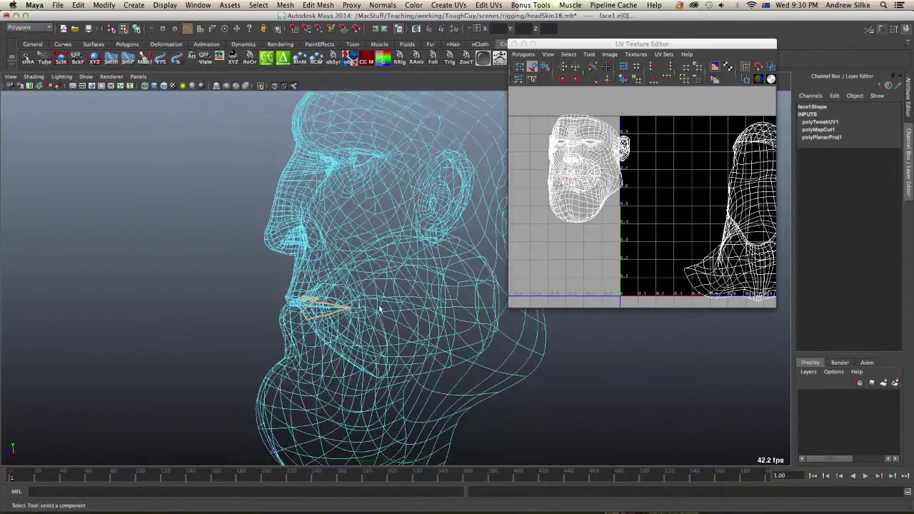
Step: Cut the UVs along the selected edge loop inside the mouth
left_click(522, 54)
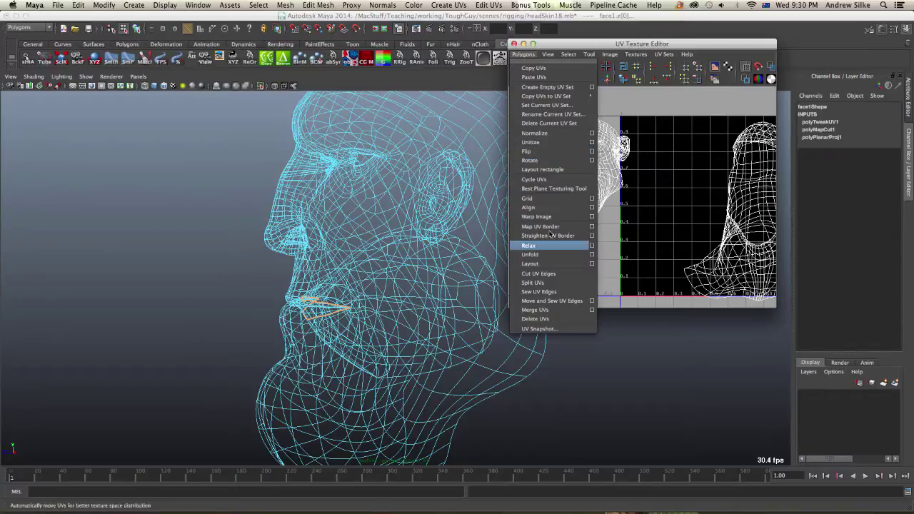
left_click(548, 275)
right_click(604, 142)
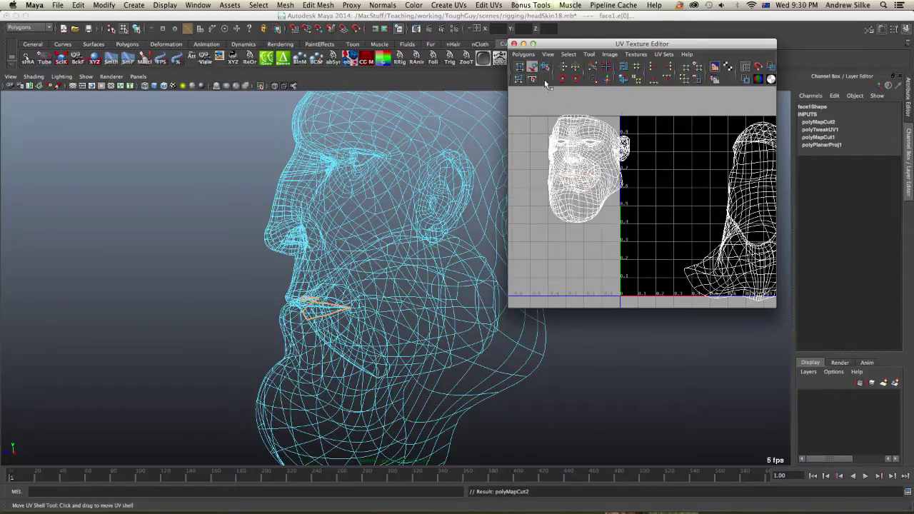
Step: Select the face shell's UVs and move the shell off the mouth shell to the upper part of the texture space
left_click(583, 129)
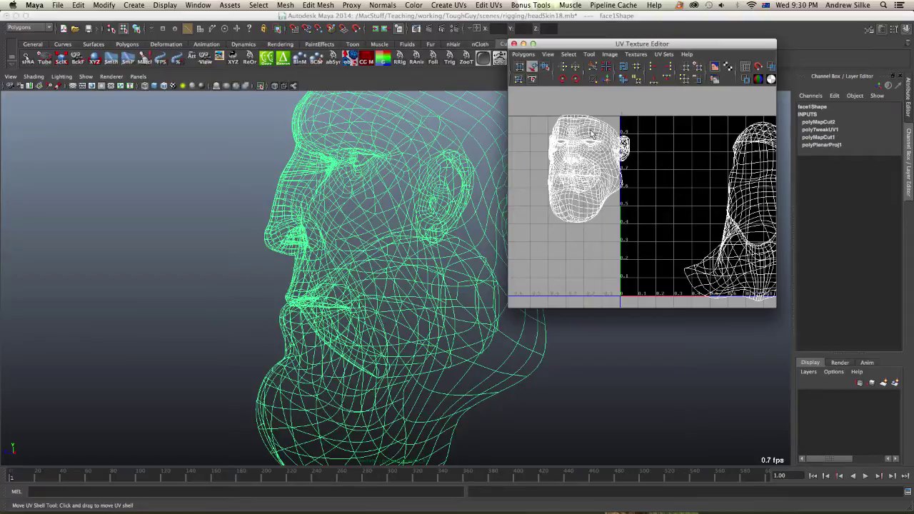
scroll(588, 133, "down", 2)
right_click(599, 142)
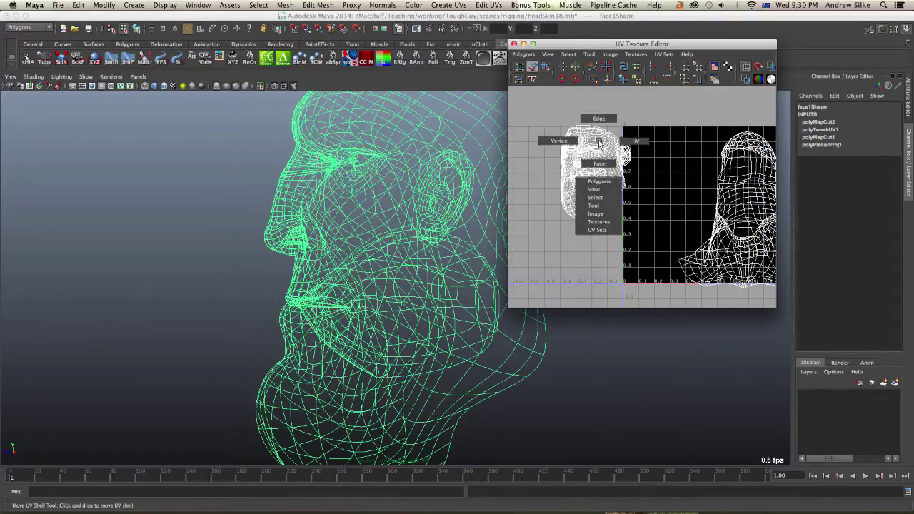
right_click_drag(598, 142, 634, 141)
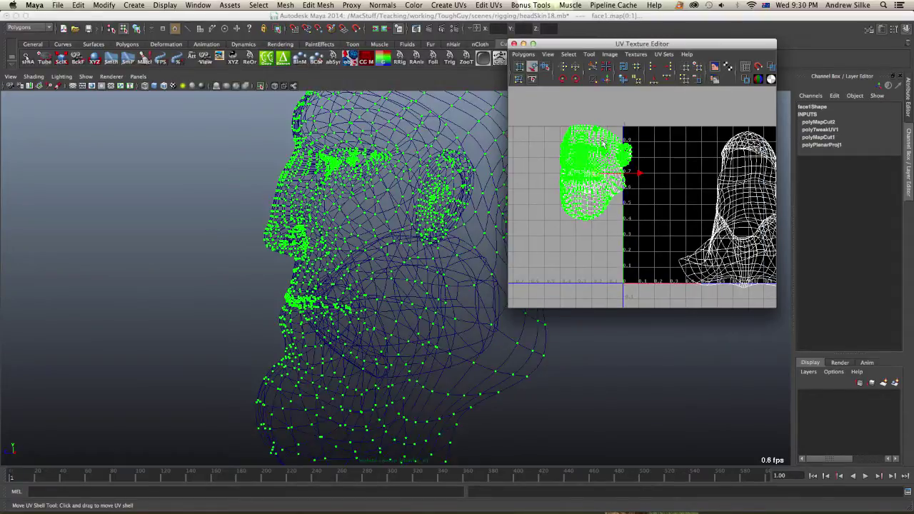
left_click_drag(598, 173, 664, 141)
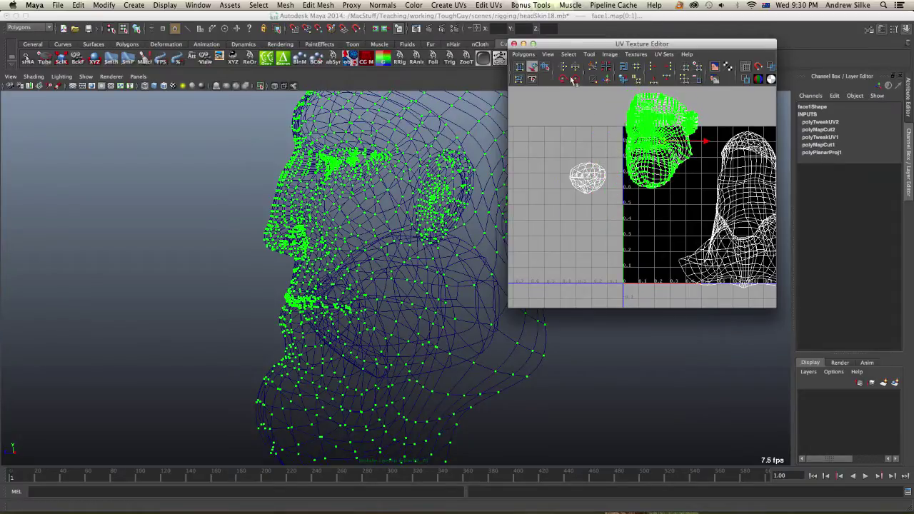
Step: Select the faces of the small round shell and check which part of the mesh they cover
left_click(519, 68)
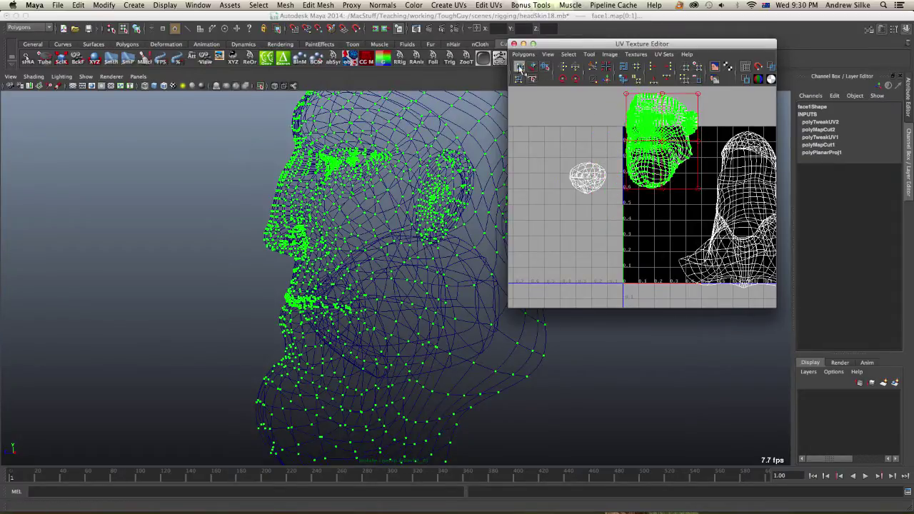
left_click(578, 154)
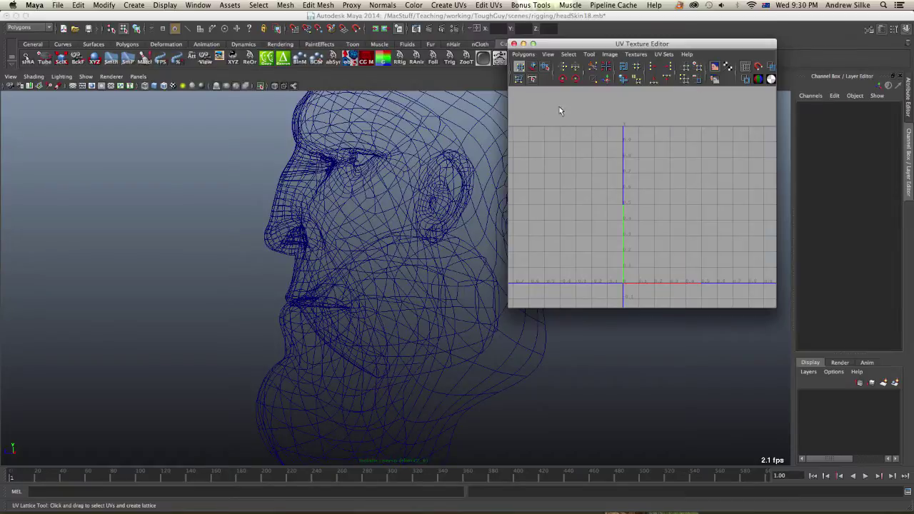
left_click(449, 167)
key("F8")
right_click_drag(592, 148, 590, 164)
left_click_drag(574, 161, 609, 198)
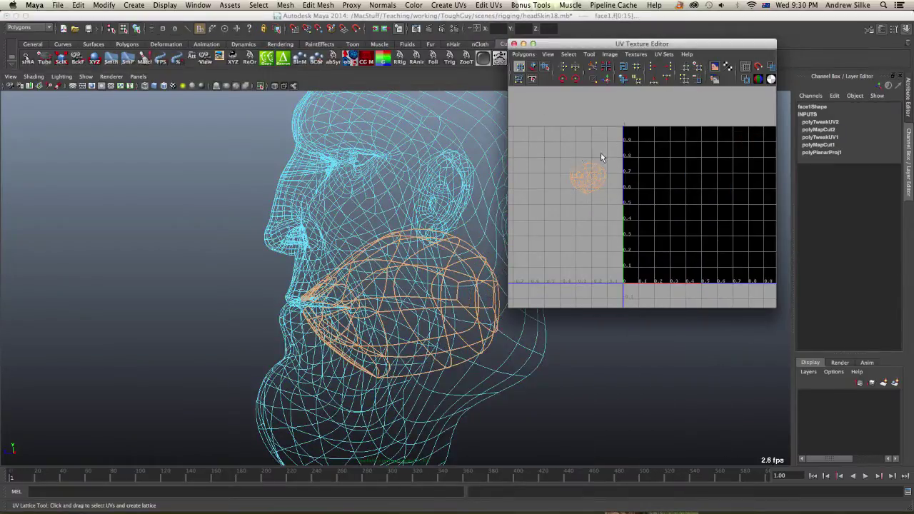
left_click(555, 111)
Step: Nudge the face shell slightly with the Move UV Shell tool
left_click(535, 74)
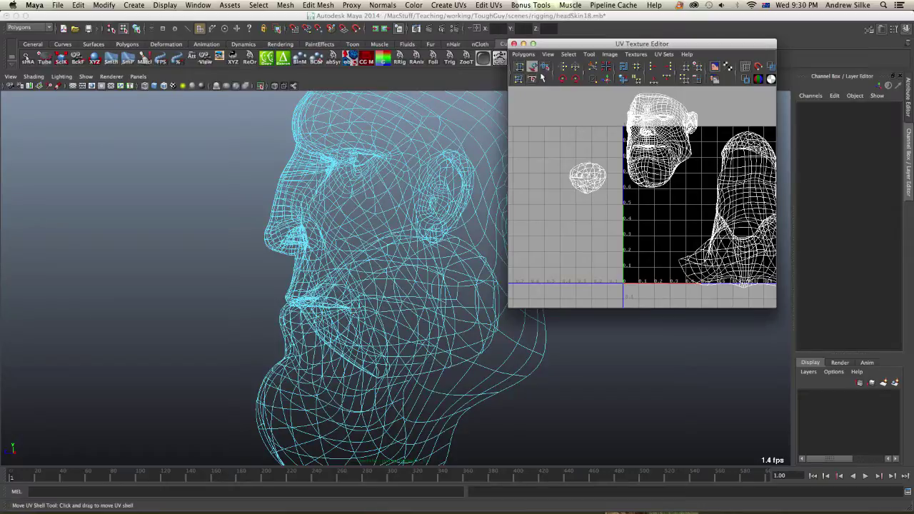
left_click(662, 126)
left_click_drag(668, 152, 673, 156)
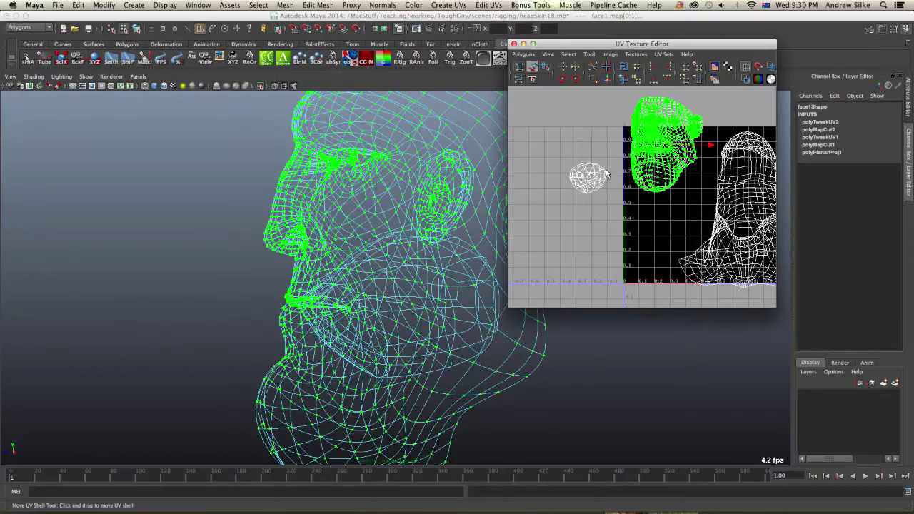
Step: Select the edges around the base of the ear on the shaded face mesh
left_click_drag(299, 205, 399, 205, "alt")
key("f")
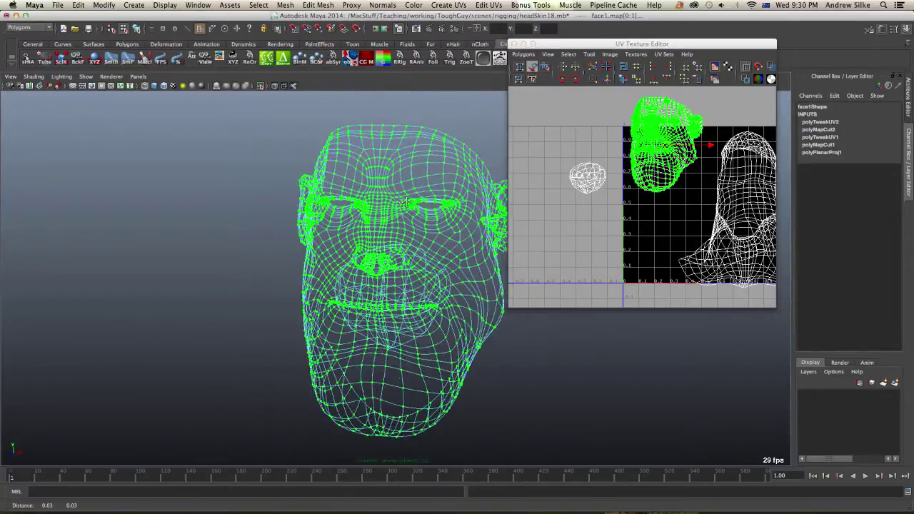
middle_click_drag(399, 205, 325, 201, "alt")
left_click_drag(325, 200, 432, 177, "alt")
left_click_drag(444, 258, 386, 232, "alt")
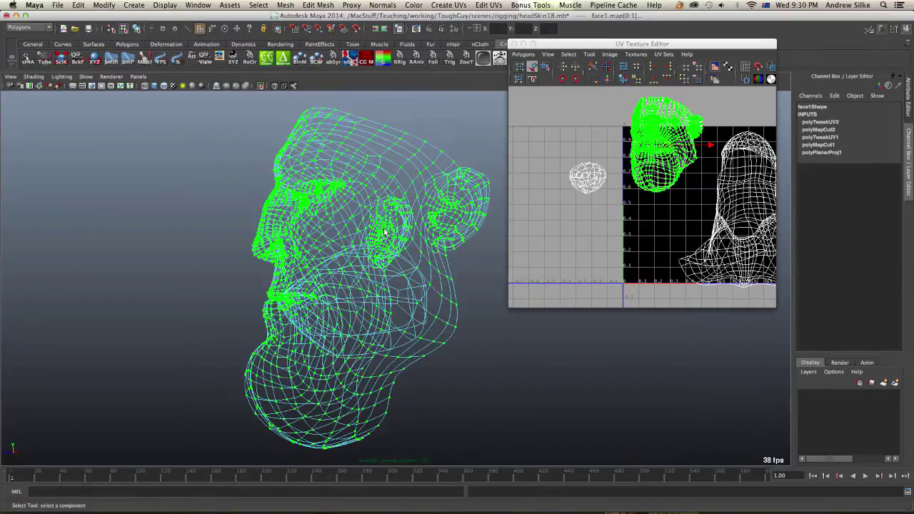
middle_click_drag(745, 191, 673, 192, "alt")
mouse_move(447, 200)
left_mouse_down("alt")
mouse_move(445, 184)
mouse_move(464, 200)
left_mouse_up("alt")
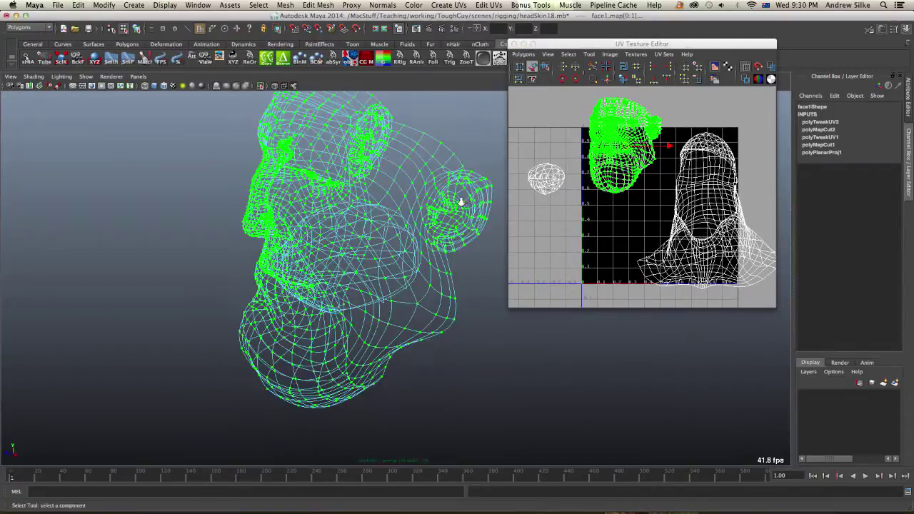
right_click_drag(465, 200, 492, 217, "alt")
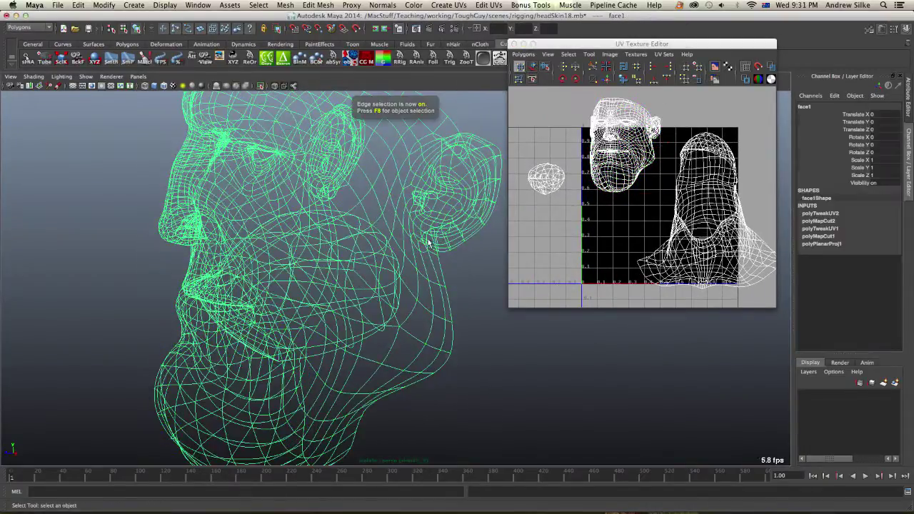
key("5")
left_click(367, 261, "shift")
left_click(368, 201, "shift")
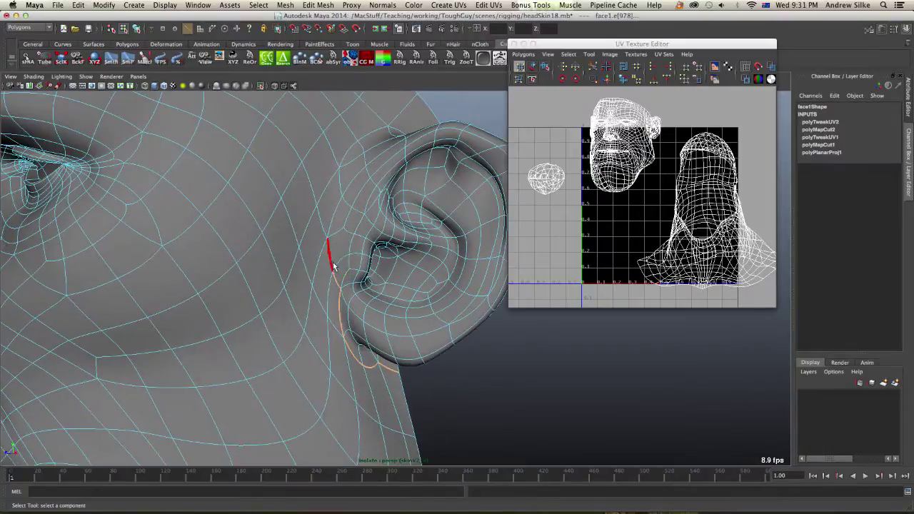
left_click(357, 178, "shift")
Step: Check and complete the edge selection around both ears, and cut the UVs along it
left_click_drag(357, 179, 508, 167, "alt")
key("4")
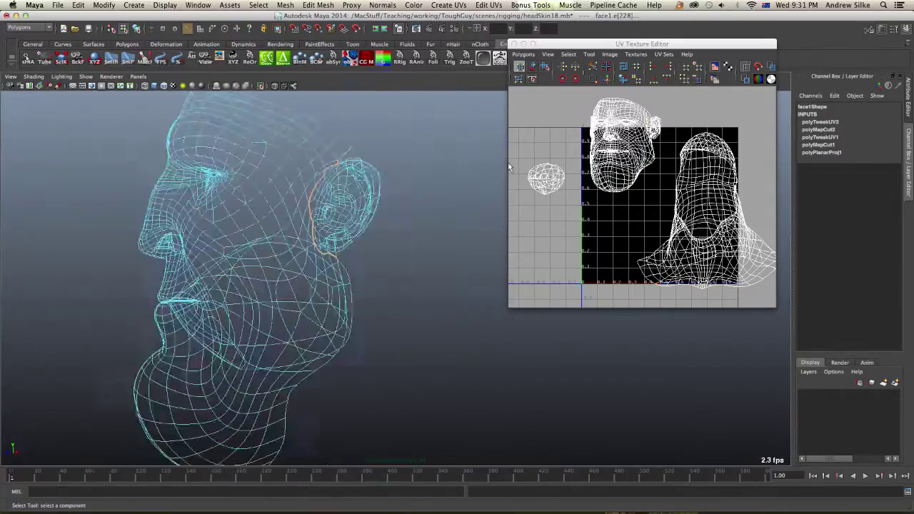
key("1")
right_click_drag(314, 215, 385, 235, "alt")
middle_click_drag(307, 186, 312, 255, "alt")
left_click_drag(312, 255, 356, 321, "alt")
middle_click_drag(414, 406, 395, 281, "alt")
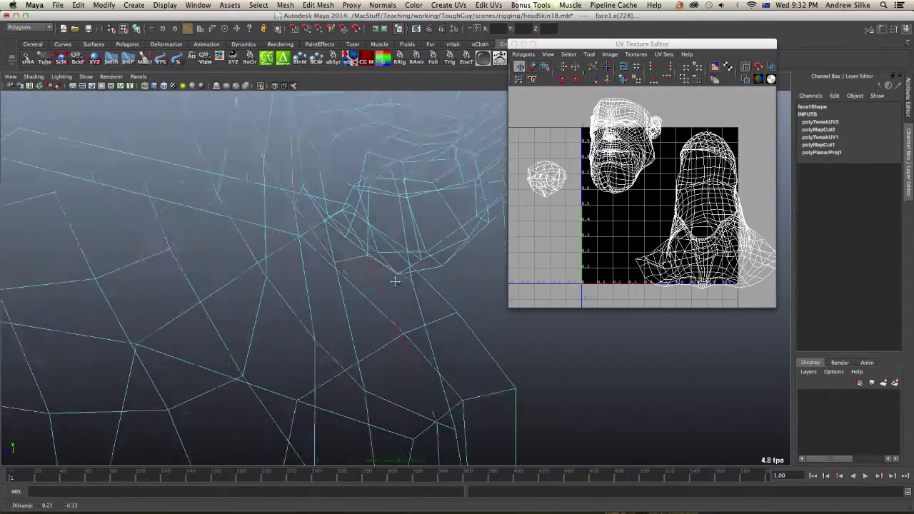
right_click_drag(394, 281, 371, 212, "alt")
left_click_drag(371, 212, 336, 236, "alt")
right_click_drag(335, 236, 308, 297, "alt")
key("5")
mouse_move(307, 298)
left_mouse_down("alt")
mouse_move(362, 188)
mouse_move(308, 183)
mouse_move(298, 172)
left_mouse_up("alt")
left_click(523, 54)
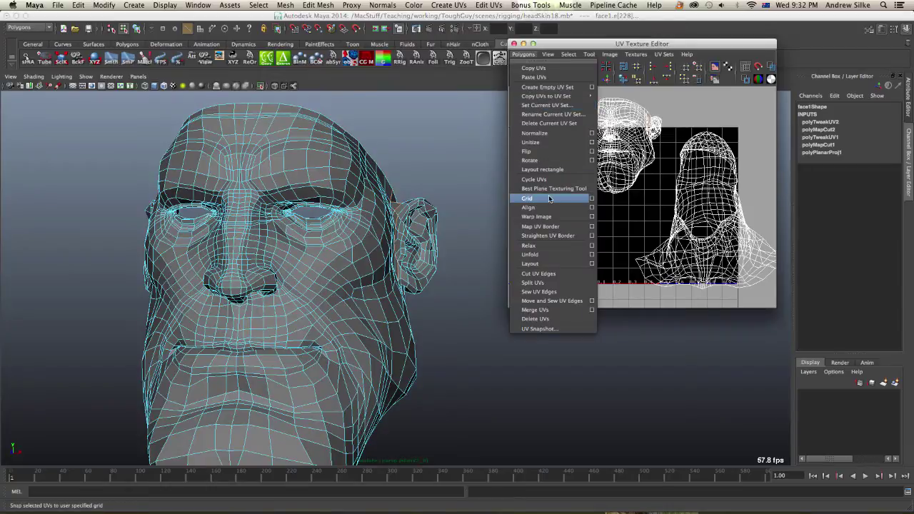
left_click(539, 274)
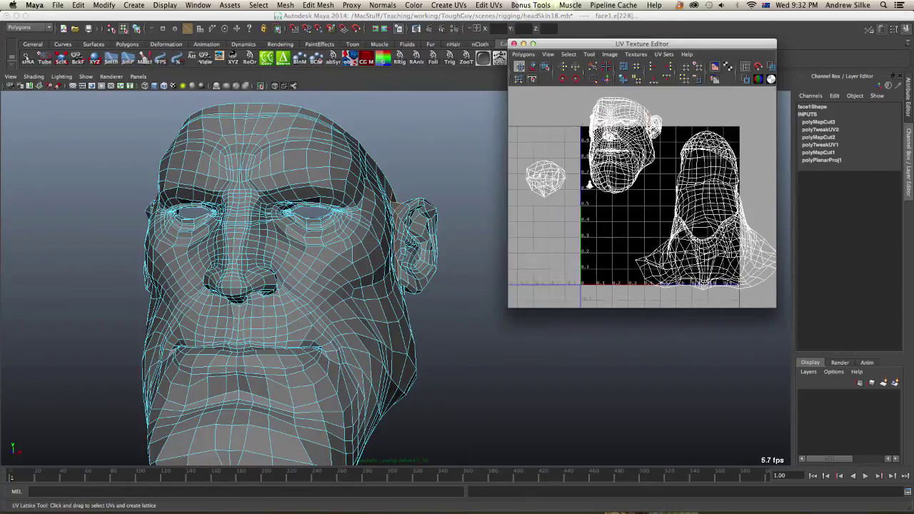
Step: Move the face shell down into the texture space, away from the two ear shells
right_click_drag(590, 184, 627, 175, "alt")
middle_click_drag(626, 176, 630, 201, "alt")
key("w")
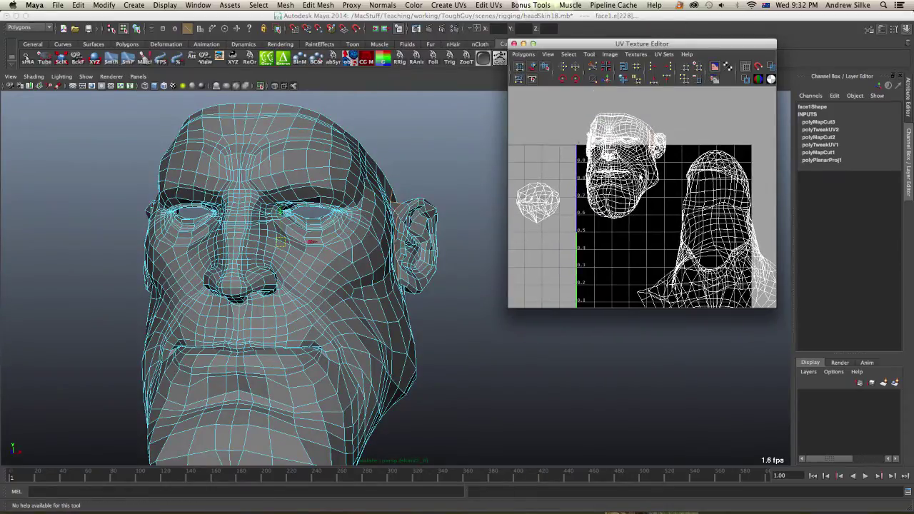
left_click(532, 66)
left_click(633, 137)
left_click_drag(657, 147, 683, 134)
left_click(619, 155)
left_click_drag(620, 164, 621, 229)
right_click_drag(642, 153, 536, 159, "alt")
middle_click_drag(536, 159, 539, 144, "alt")
Step: Return the mesh to object selection and turn off isolation to show the whole head with its neck
left_click_drag(412, 230, 436, 224, "alt")
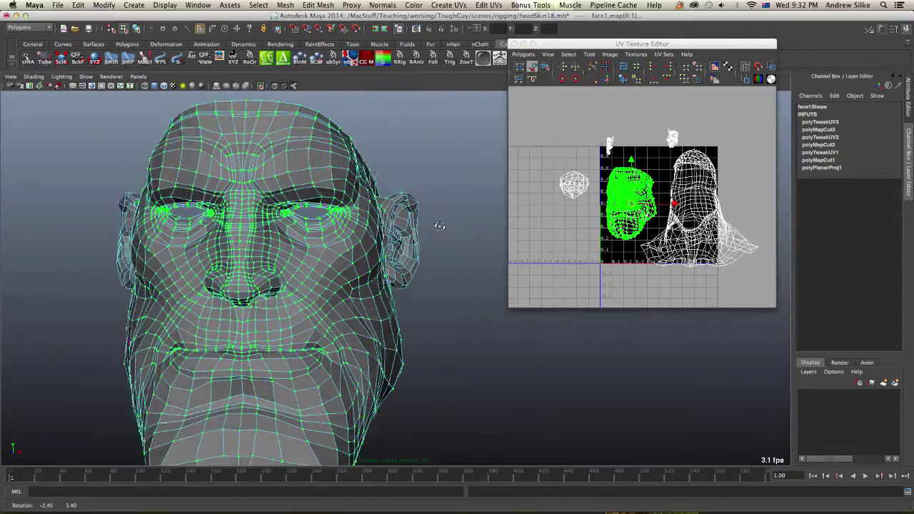
right_click_drag(436, 224, 359, 267, "alt")
left_click_drag(359, 267, 359, 214, "alt")
key("F8")
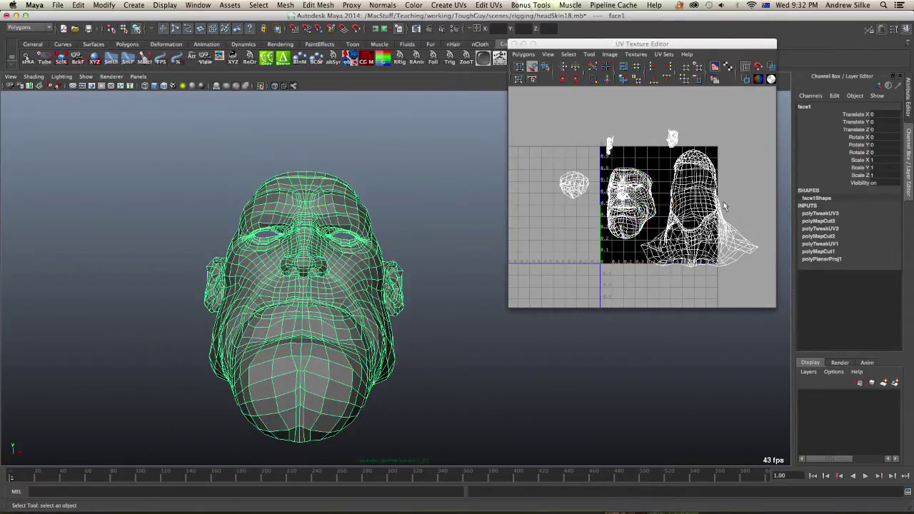
middle_click_drag(411, 234, 386, 185, "alt")
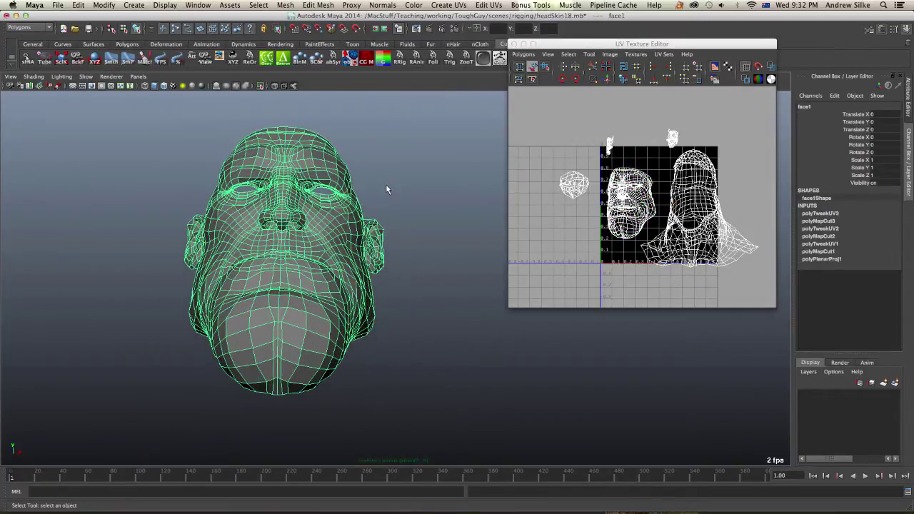
key("shift+i")
Step: Select the neck and back-of-head shell and move it slightly farther from the face shell
right_click_drag(697, 187, 697, 167)
left_click(672, 172)
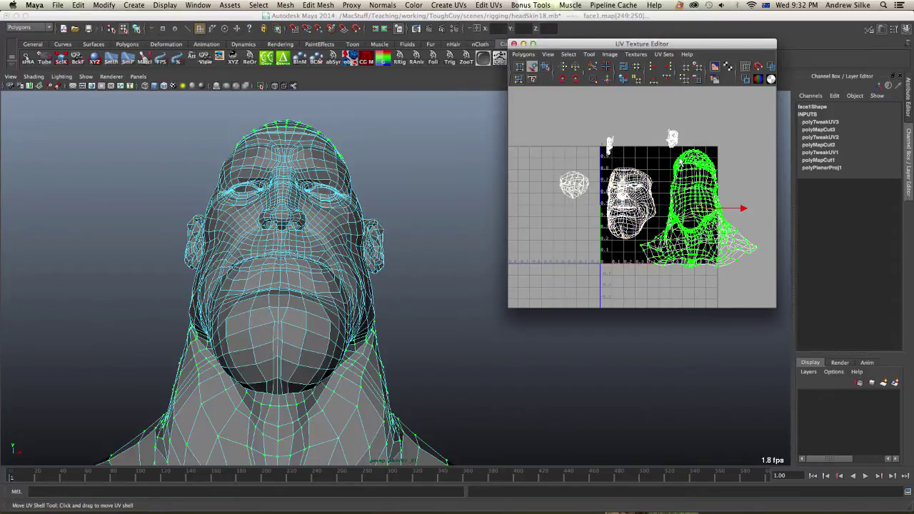
left_click_drag(699, 208, 712, 214)
Step: Isolate the neck and back-of-head shell in the viewport and return to object selection
right_click_drag(715, 212, 739, 206, "ctrl")
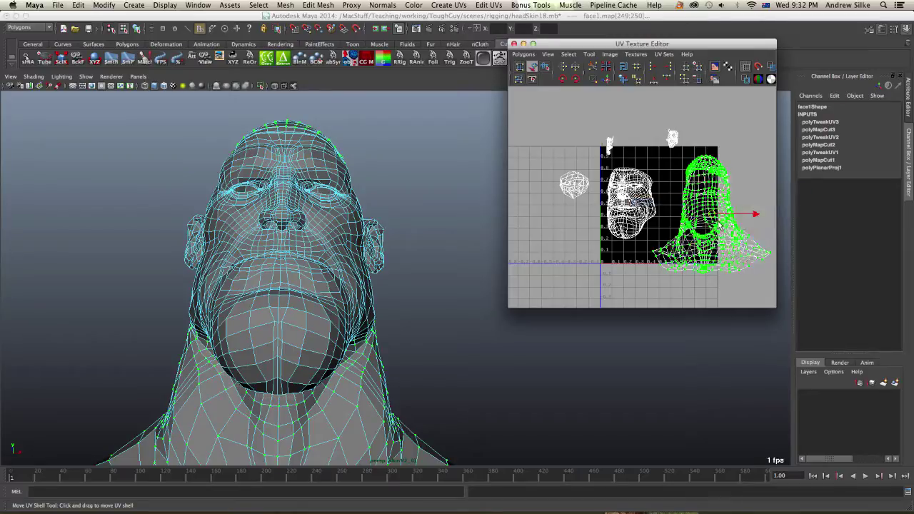
left_click_drag(445, 233, 416, 247, "alt")
scroll(416, 246, "down", 3)
key("F8")
left_click_drag(340, 250, 413, 261, "alt")
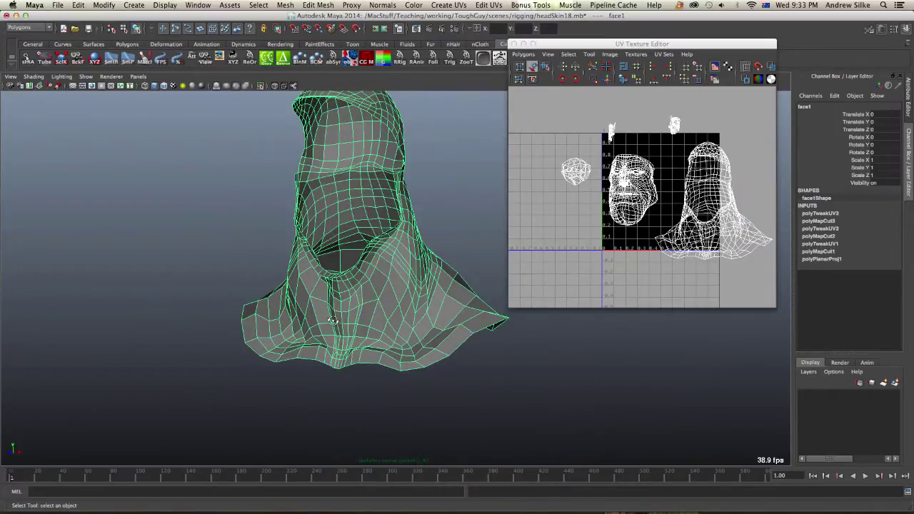
mouse_move(333, 321)
left_mouse_down("alt")
mouse_move(352, 306)
mouse_move(349, 324)
left_mouse_up("alt")
middle_click_drag(349, 324, 361, 312, "alt")
right_click_drag(361, 312, 471, 310, "alt")
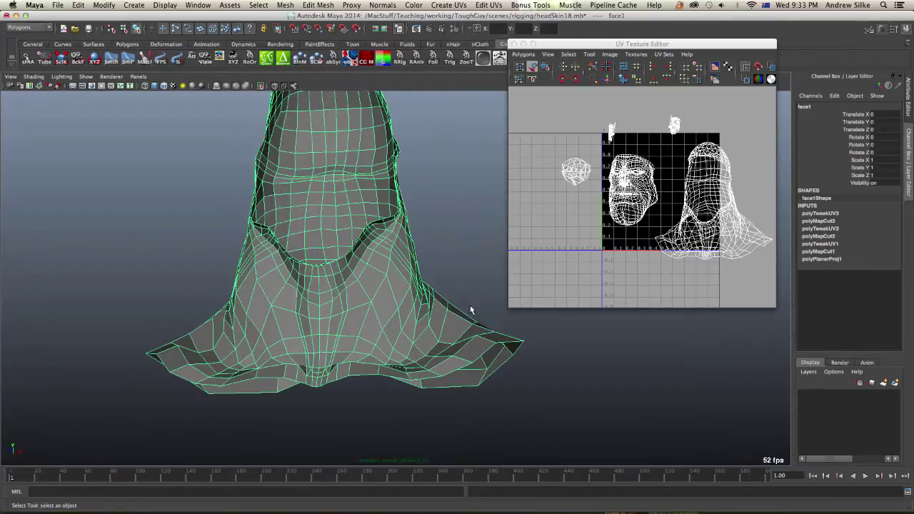
Step: Show the whole head again, with the mesh in edge selection mode and wireframe display
key("F11")
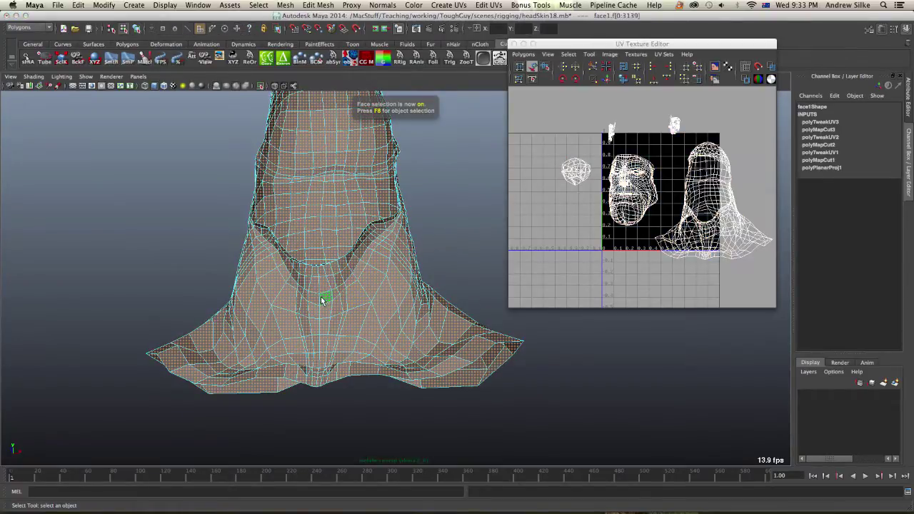
key("F10")
left_click_drag(321, 298, 274, 258, "alt")
key("shift+i")
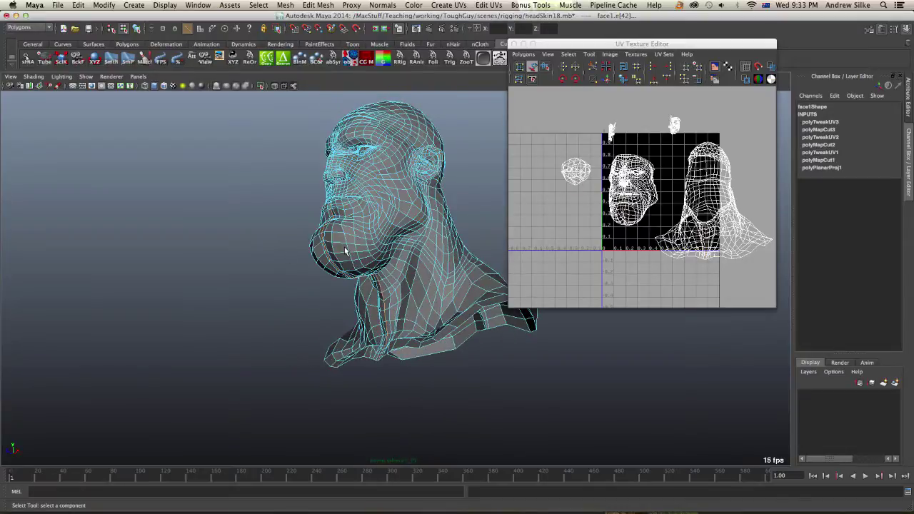
mouse_move(344, 247)
left_mouse_down("alt")
mouse_move(357, 241)
mouse_move(332, 192)
left_mouse_up("alt")
key("4")
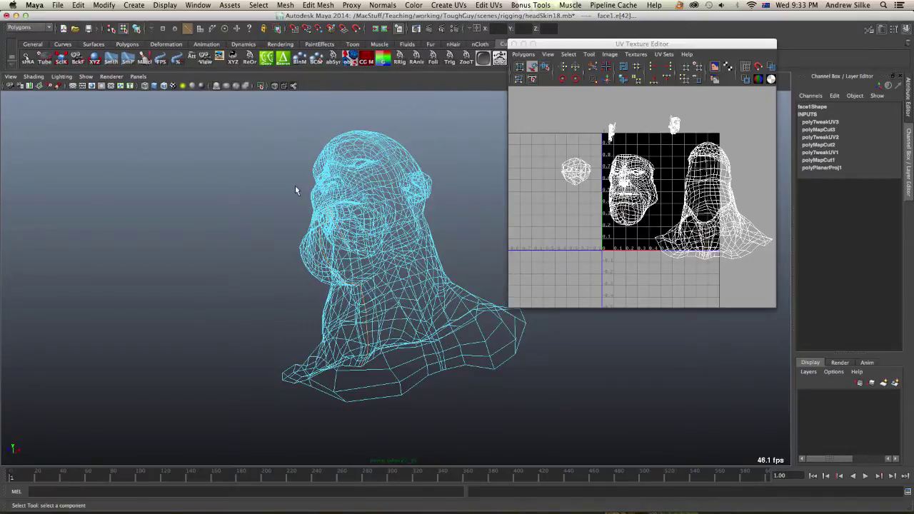
Step: Select the vertical edges down the front centre of the neck, up to the underside of the chin
left_click(372, 277, "shift")
left_click_drag(371, 277, 367, 259, "alt")
right_click_drag(366, 259, 371, 310, "alt")
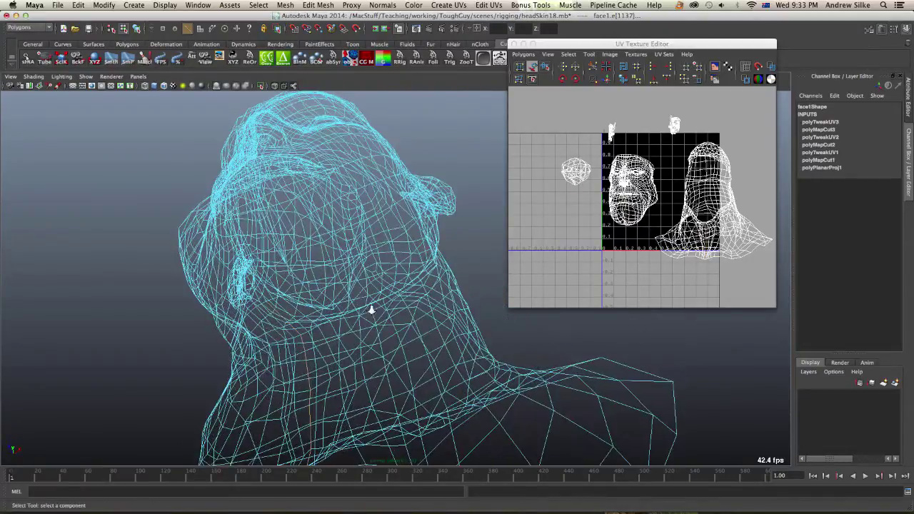
right_click_drag(200, 278, 240, 285, "alt")
mouse_move(240, 285)
left_mouse_down("alt")
mouse_move(250, 297)
mouse_move(227, 305)
left_mouse_up("alt")
key("5")
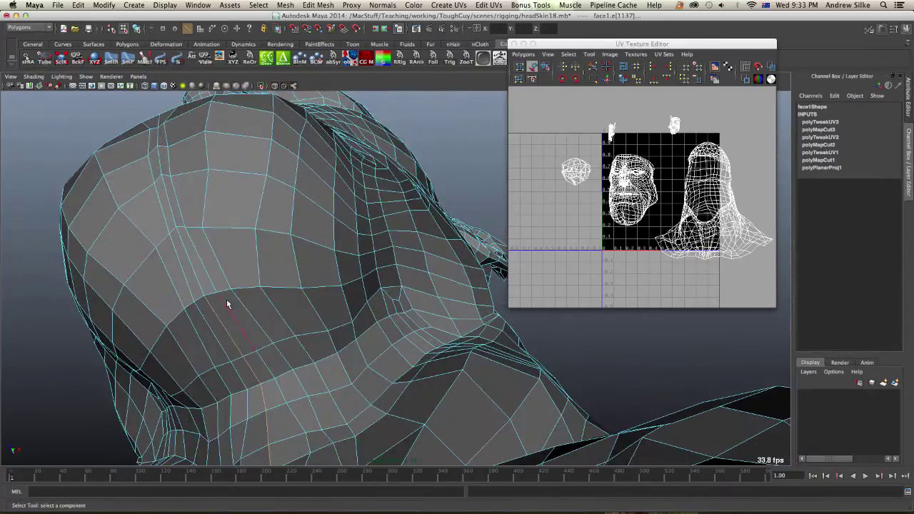
Step: Cut the UVs along the selected edges down the front centre of the neck
right_click_drag(635, 243, 897, 250, "alt")
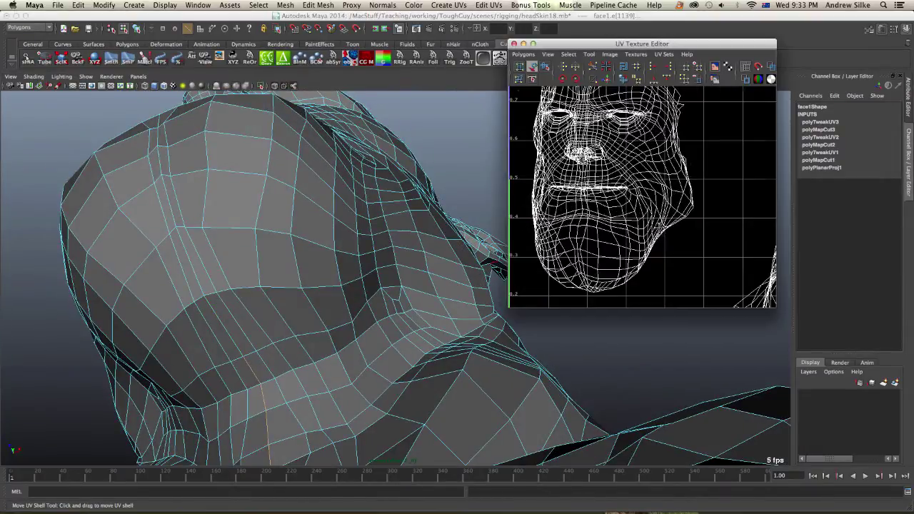
middle_click_drag(642, 271, 651, 210, "alt")
right_click_drag(651, 210, 711, 256, "alt")
middle_click_drag(593, 237, 610, 212, "alt")
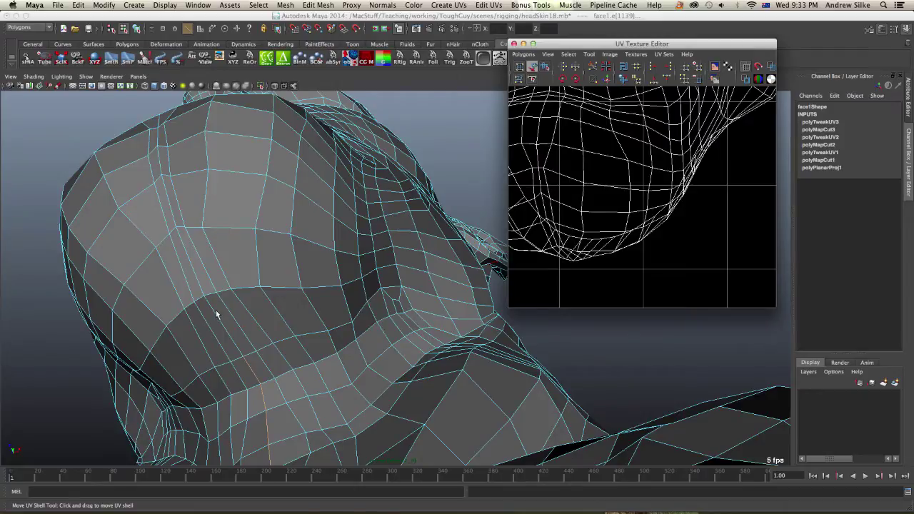
left_click_drag(257, 343, 371, 314, "alt")
right_click_drag(643, 214, 480, 210, "alt")
right_click_drag(664, 179, 462, 180, "alt")
middle_click_drag(698, 160, 676, 213, "alt")
right_click_drag(676, 213, 515, 184, "alt")
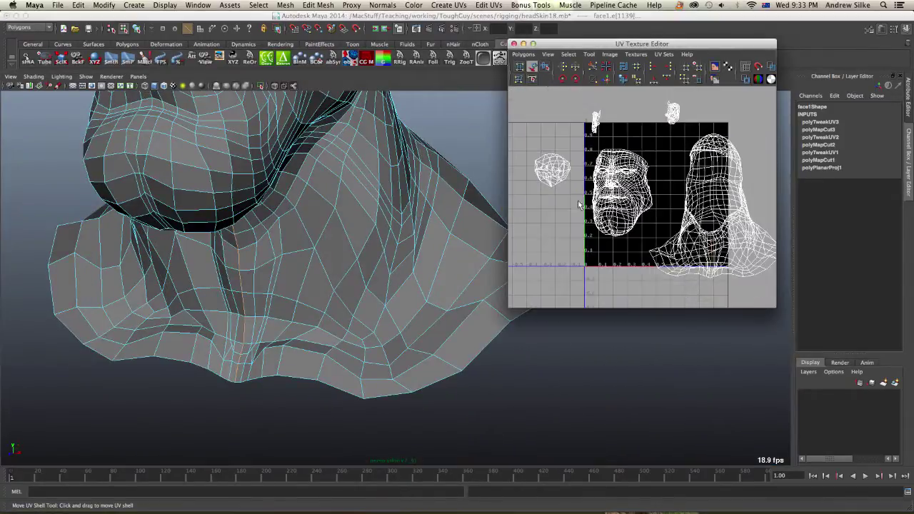
left_click(525, 55)
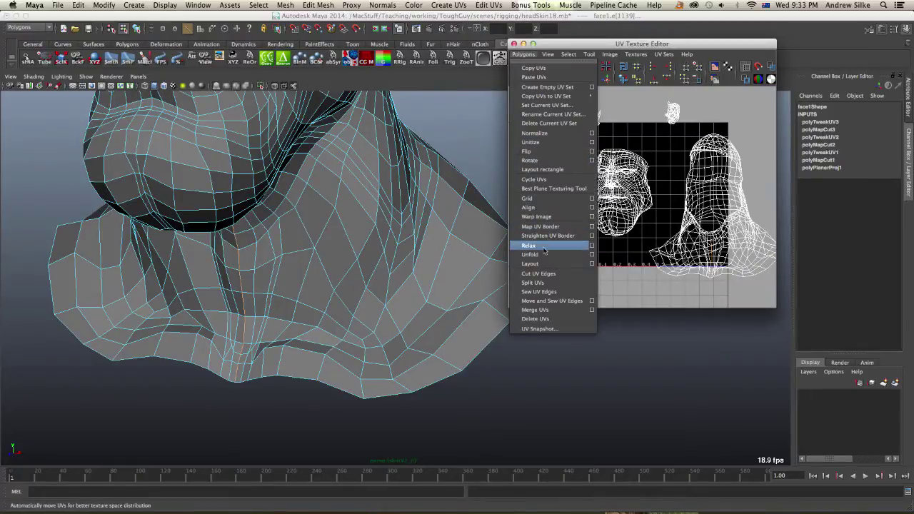
left_click(544, 274)
middle_click_drag(658, 213, 615, 219, "alt")
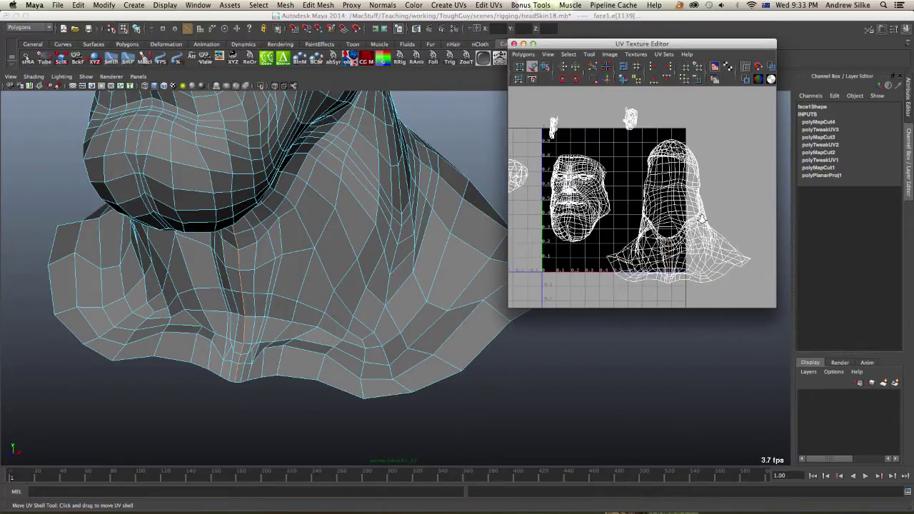
Step: Switch to UV selection, select the whole neck and back-of-head shell and move it slightly farther from the face shell
left_click(592, 117)
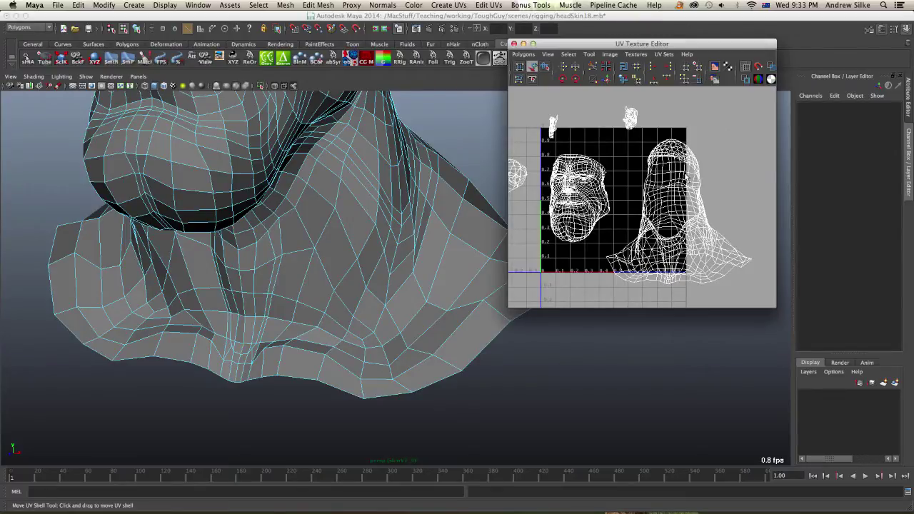
right_click_drag(689, 178, 624, 162, "alt")
middle_click_drag(623, 163, 634, 153, "alt")
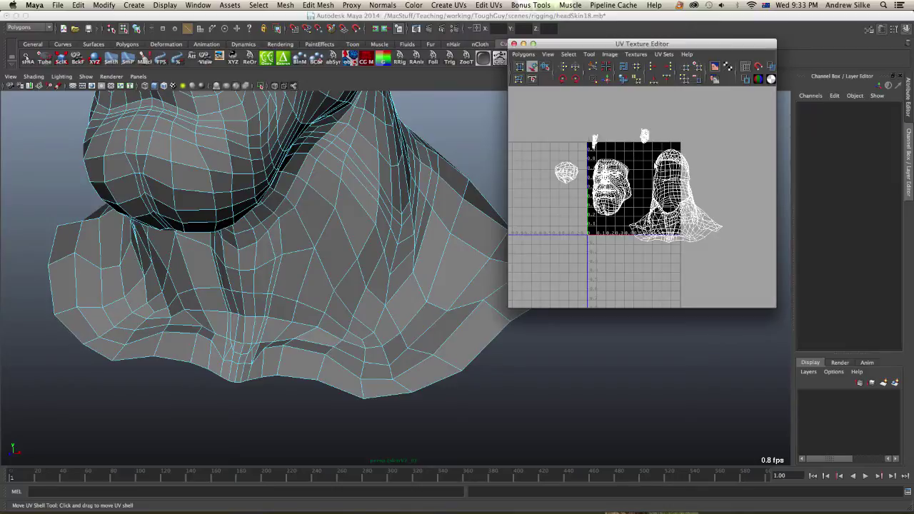
right_click(660, 180)
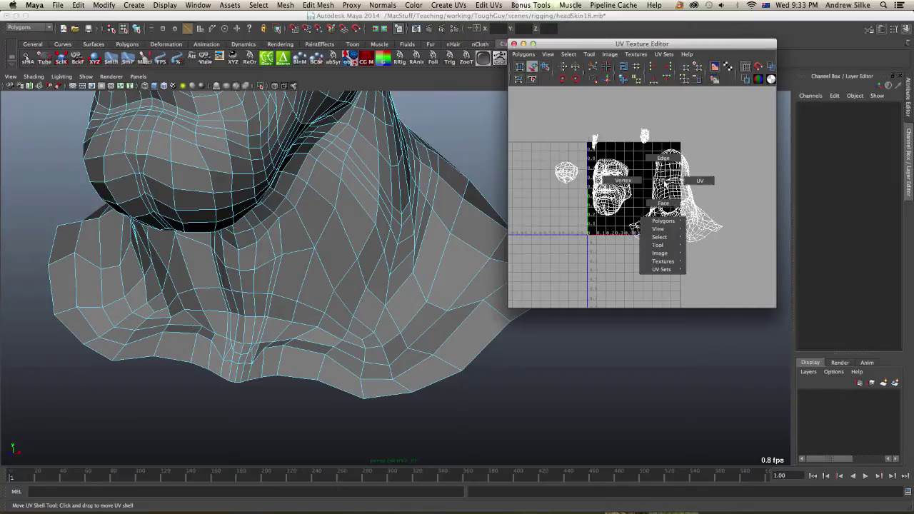
left_click(698, 180)
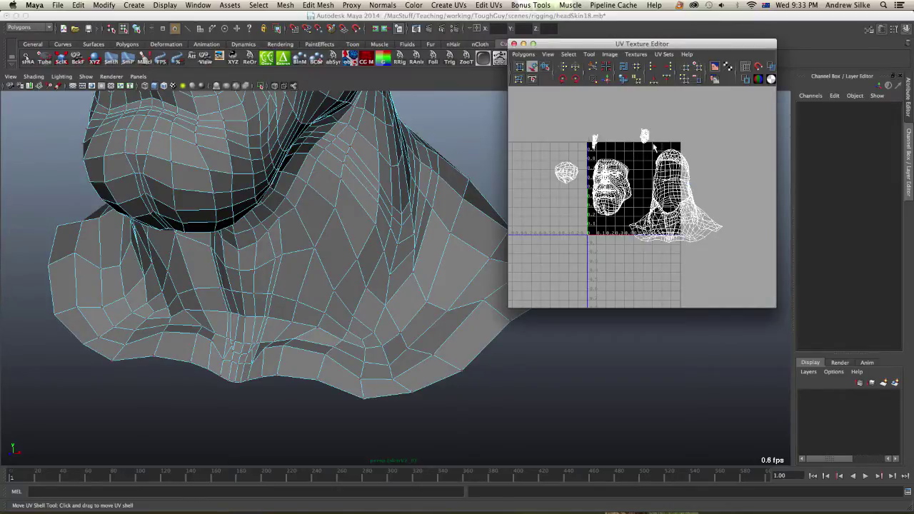
left_click(725, 234)
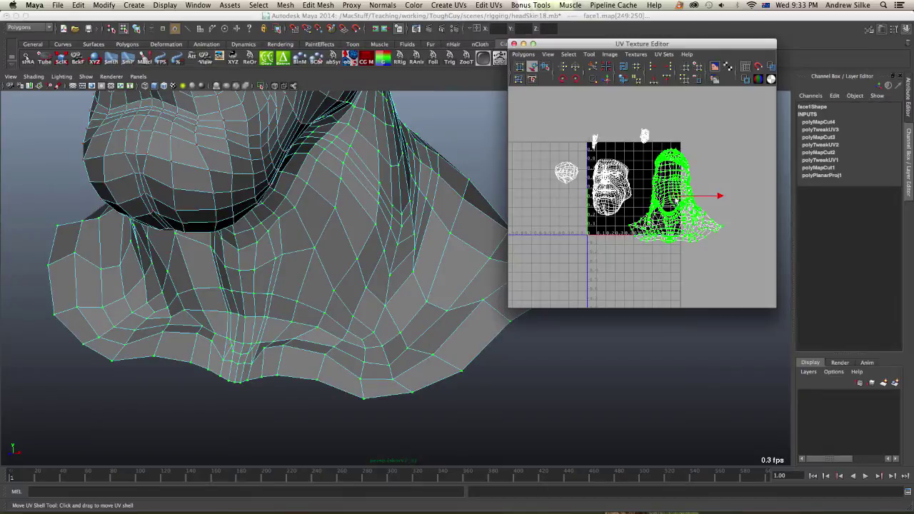
left_click_drag(672, 196, 678, 199)
left_click(520, 68)
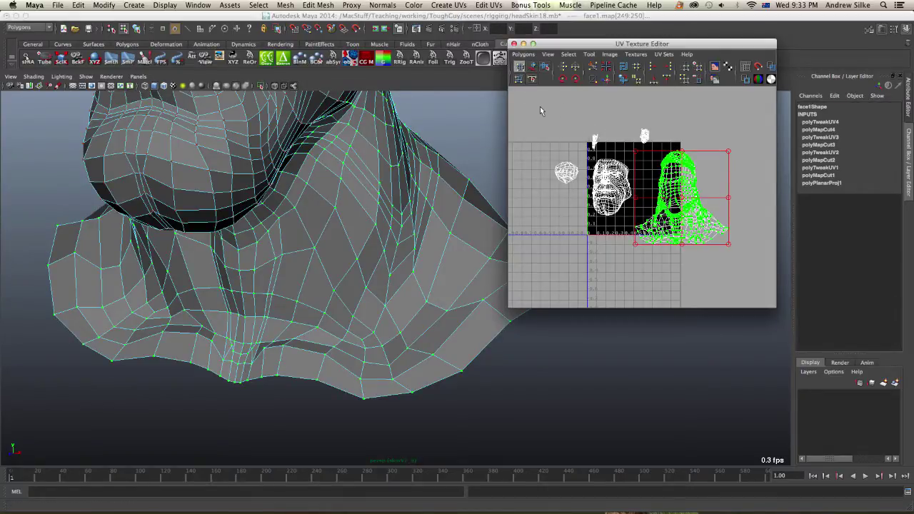
key("q")
middle_click_drag(586, 129, 588, 138, "alt")
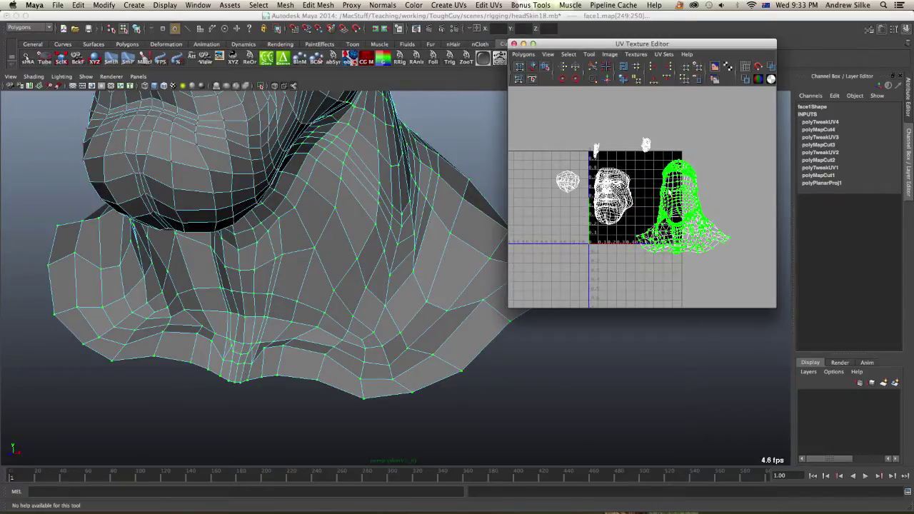
Step: Unfold the neck and back-of-head shell with the Unfold UVs options reset to their defaults
left_click(524, 55)
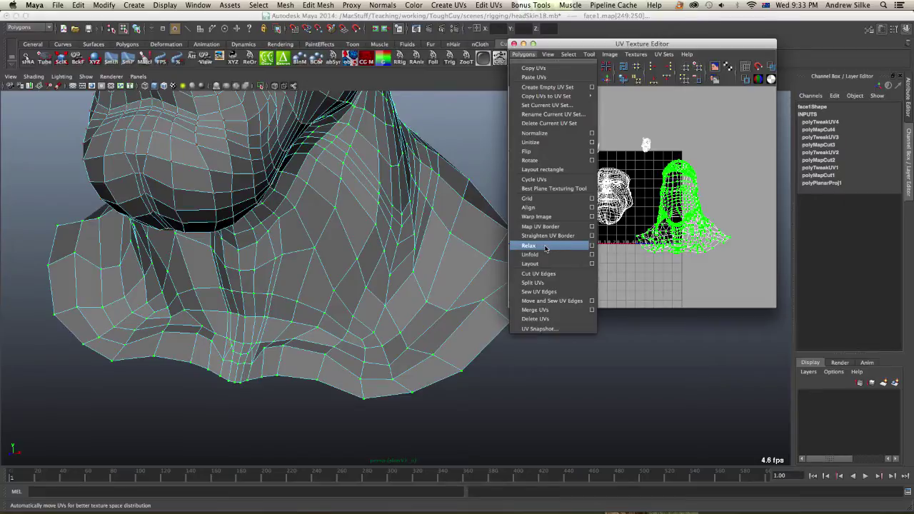
left_click(591, 256)
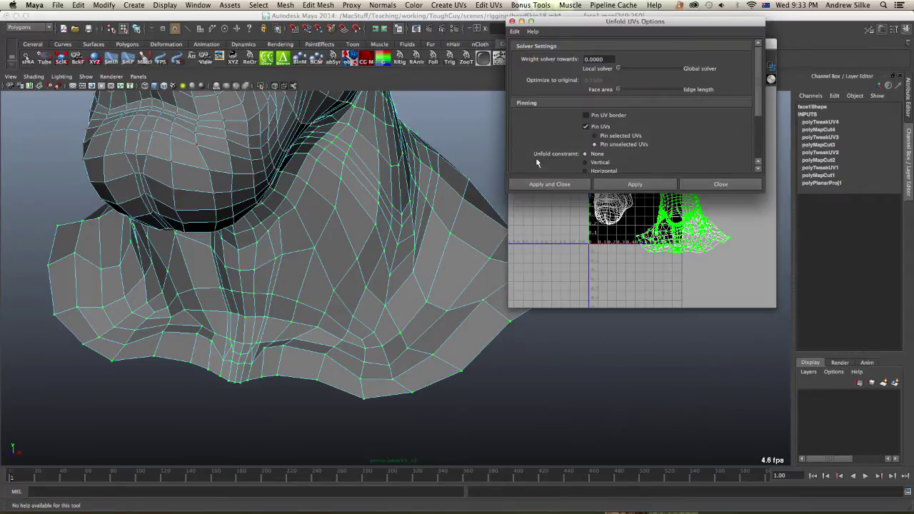
left_click_drag(588, 26, 331, 106)
left_click(257, 111)
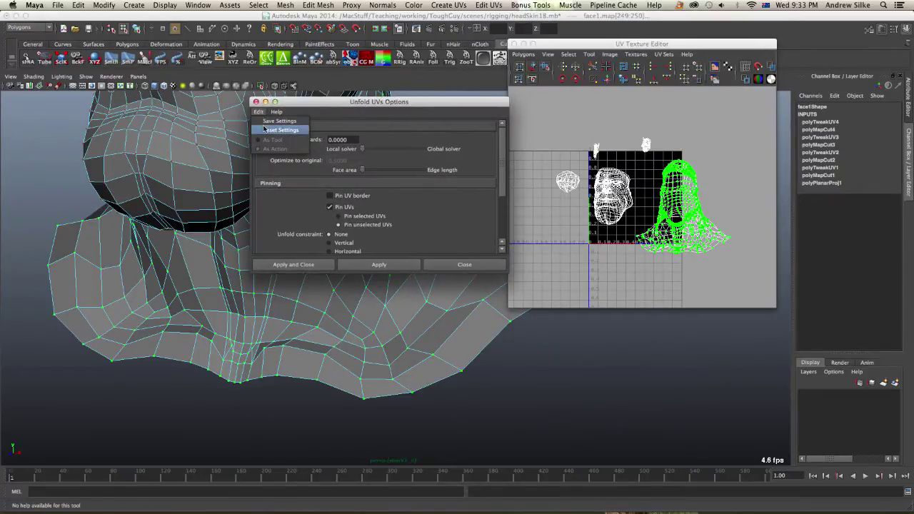
left_click(269, 130)
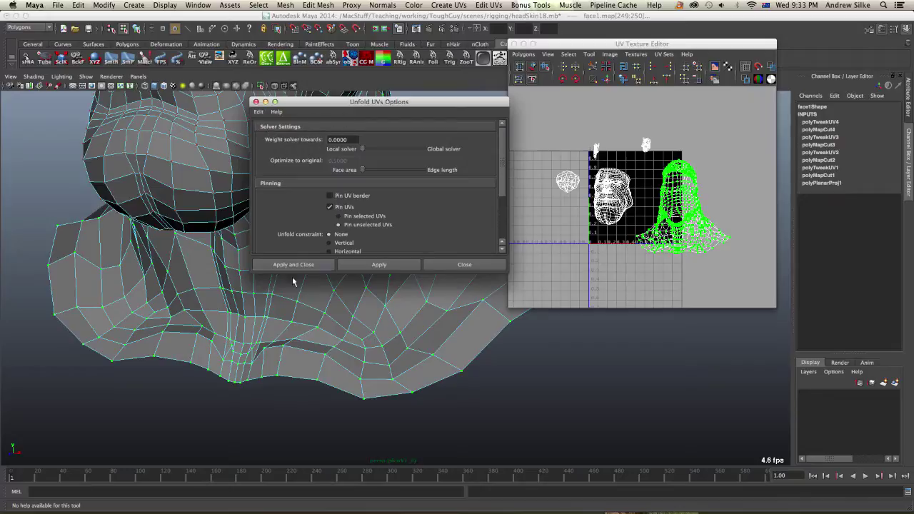
left_click(355, 265)
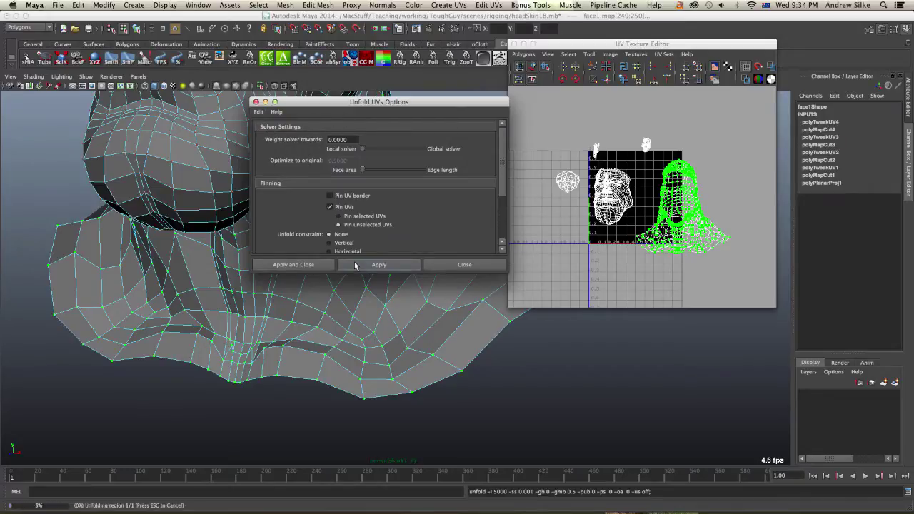
Step: Examine the unfolded neck and back-of-head shell and its size and placement relative to the other UV shells
right_click_drag(661, 224, 772, 236, "alt")
middle_click_drag(772, 236, 735, 226, "alt")
scroll(734, 226, "up", 6)
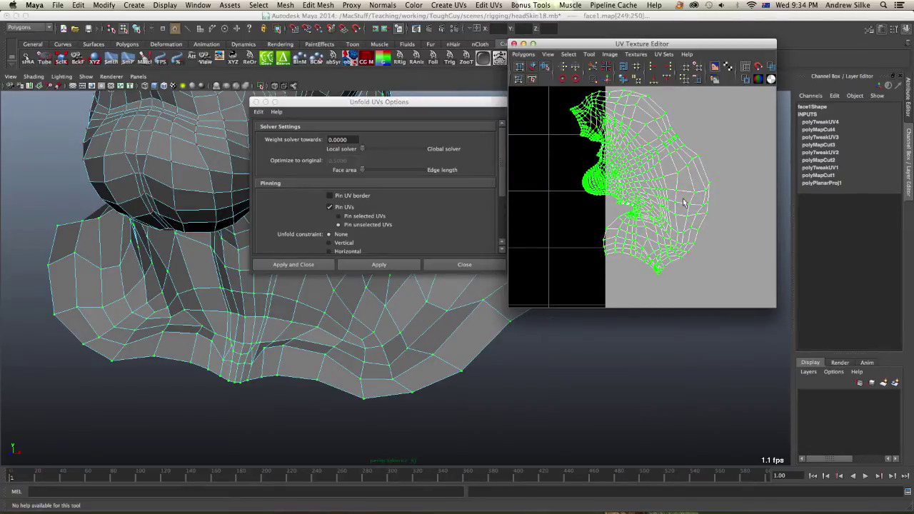
middle_click_drag(652, 114, 638, 137, "alt")
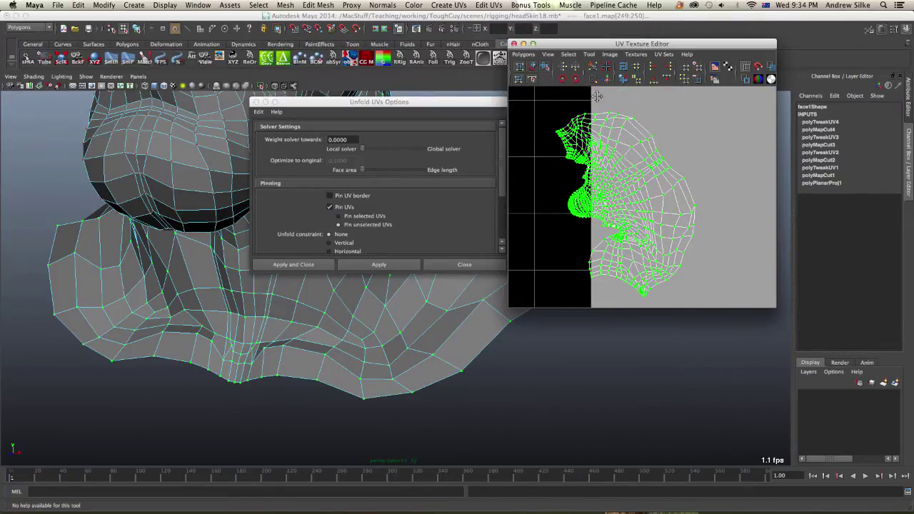
middle_click_drag(597, 96, 598, 116, "alt")
right_click_drag(692, 157, 628, 157, "alt")
middle_click_drag(579, 157, 730, 198, "alt")
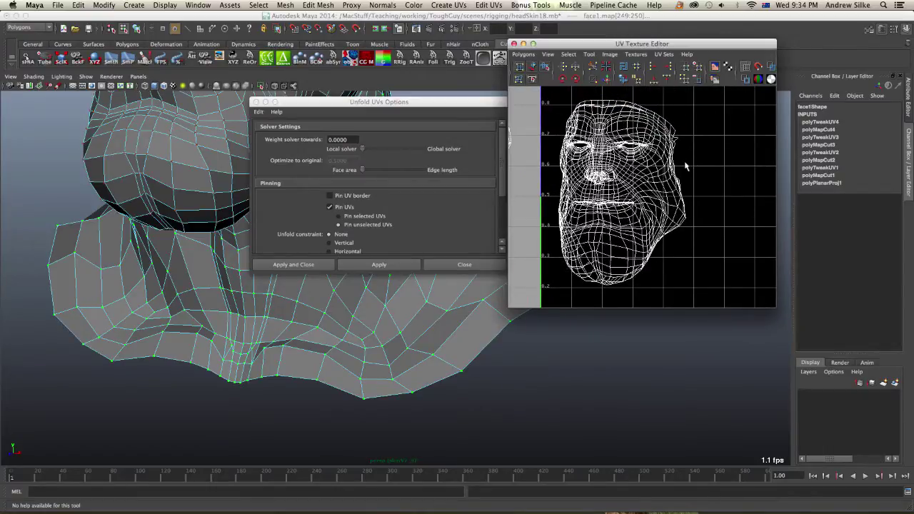
scroll(697, 195, "down", 5)
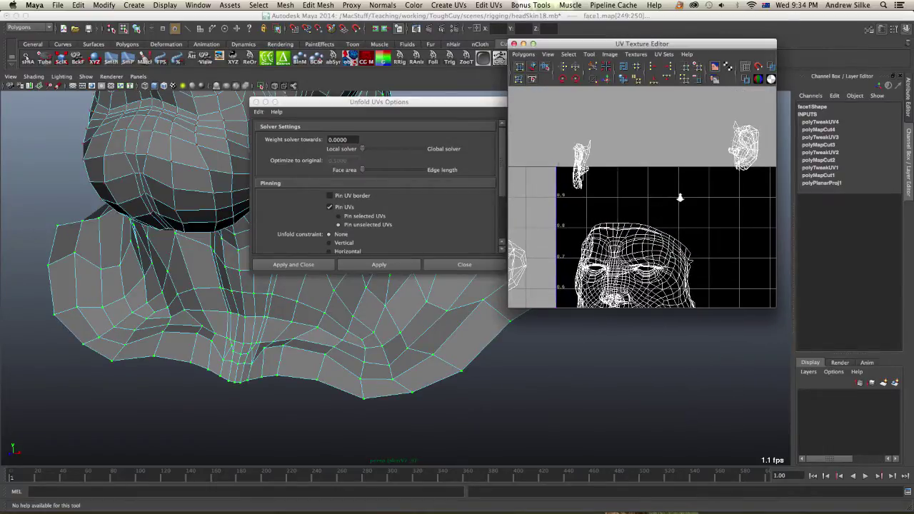
scroll(697, 194, "down", 2)
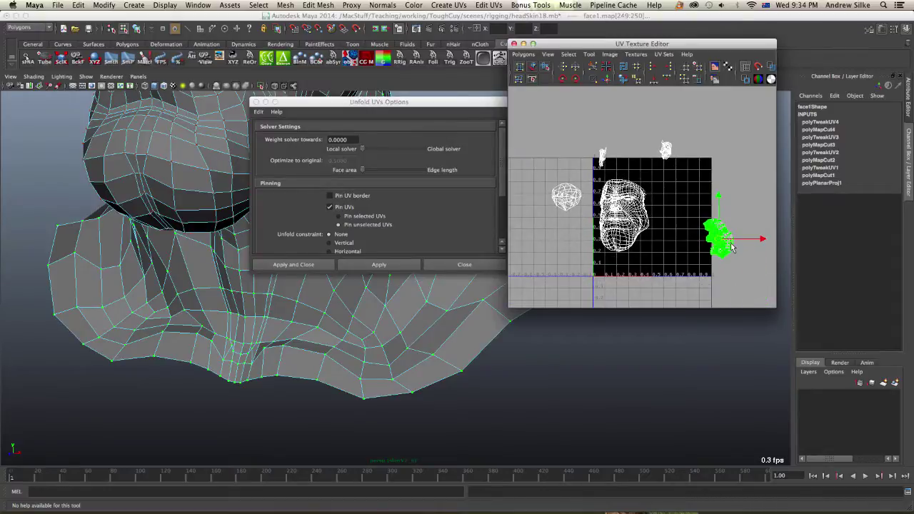
Step: Arrange the neck, ear and mouth shells beside the face shell inside the 0 to 1 UV square and close the Unfold UVs options
left_click_drag(719, 240, 692, 236)
left_click_drag(678, 162, 689, 182)
left_click_drag(585, 170, 653, 173)
left_click(569, 207)
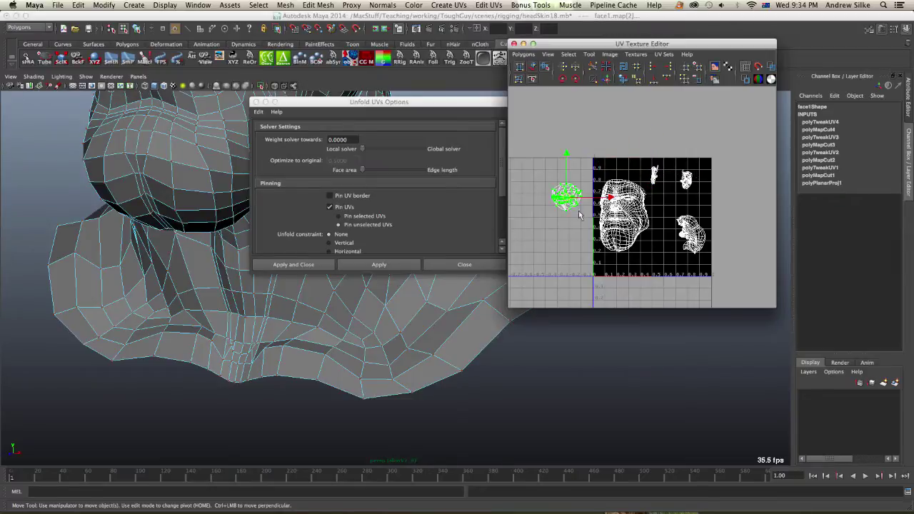
left_click_drag(569, 207, 661, 253)
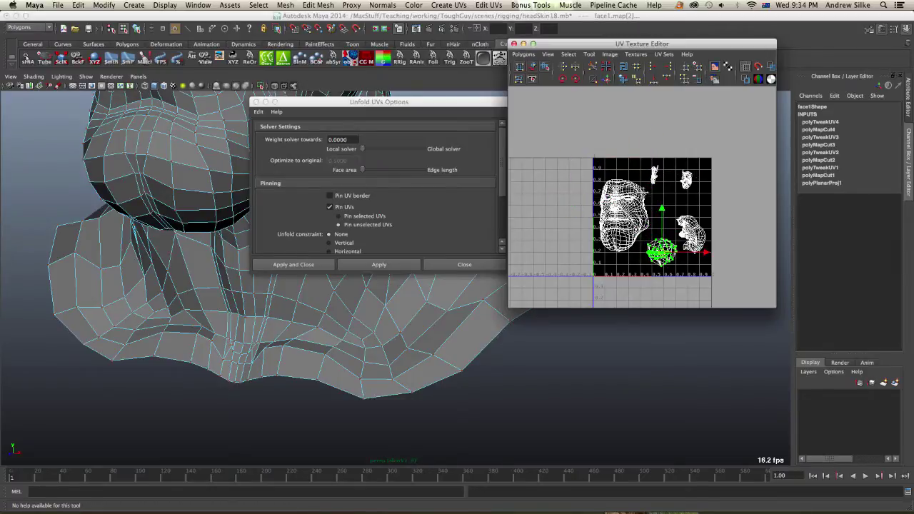
middle_click_drag(641, 191, 643, 173, "alt")
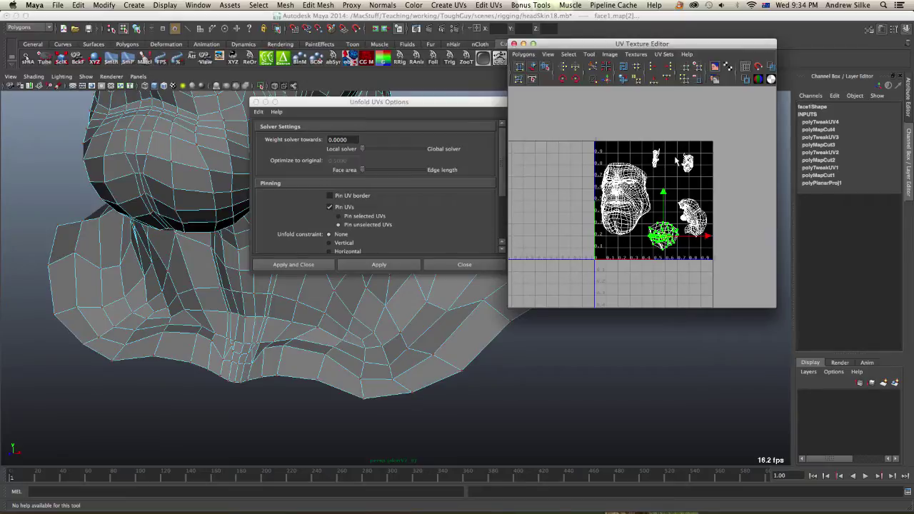
right_click_drag(652, 164, 673, 166, "alt")
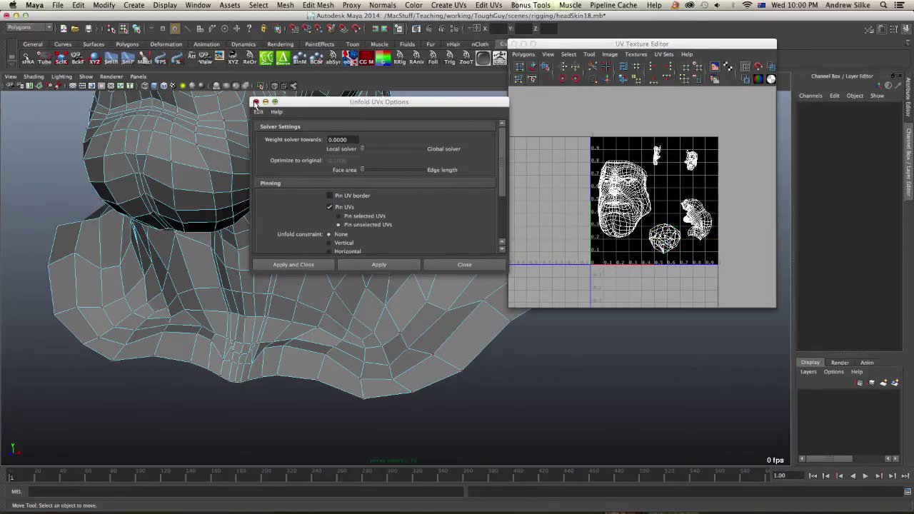
left_click(256, 102)
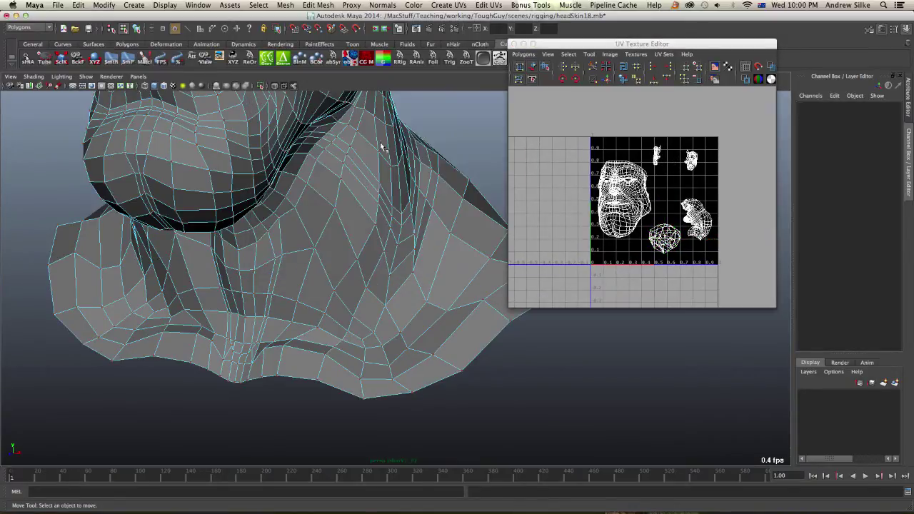
Step: Select all faces of the mouth shell, isolate them in the viewport and frame them
right_click_drag(600, 141, 659, 161, "alt")
middle_click_drag(673, 207, 614, 83, "alt")
right_click_drag(614, 83, 736, 112, "alt")
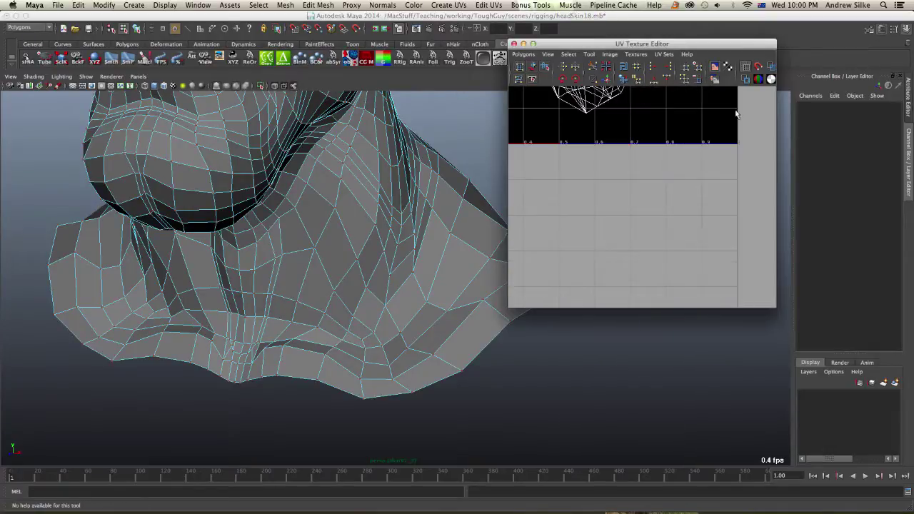
middle_click_drag(649, 112, 690, 224, "alt")
right_click_drag(592, 168, 591, 188)
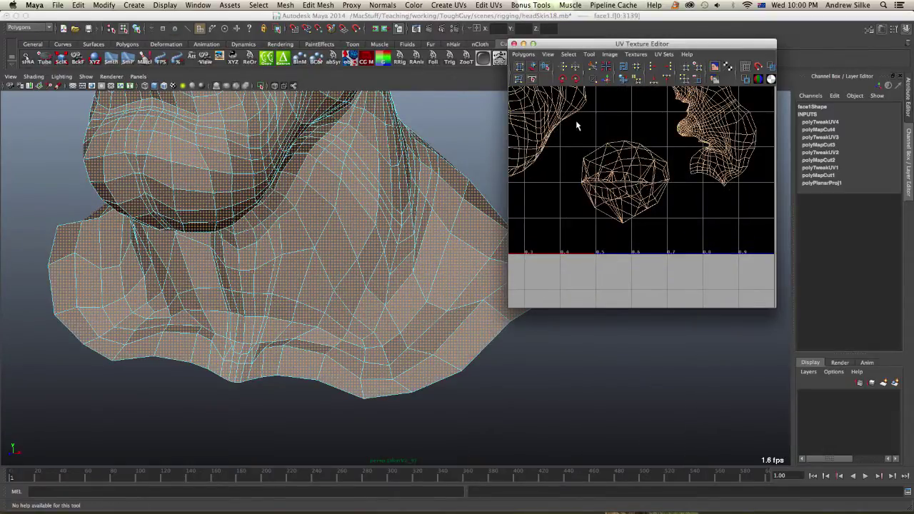
left_click_drag(626, 205, 668, 227)
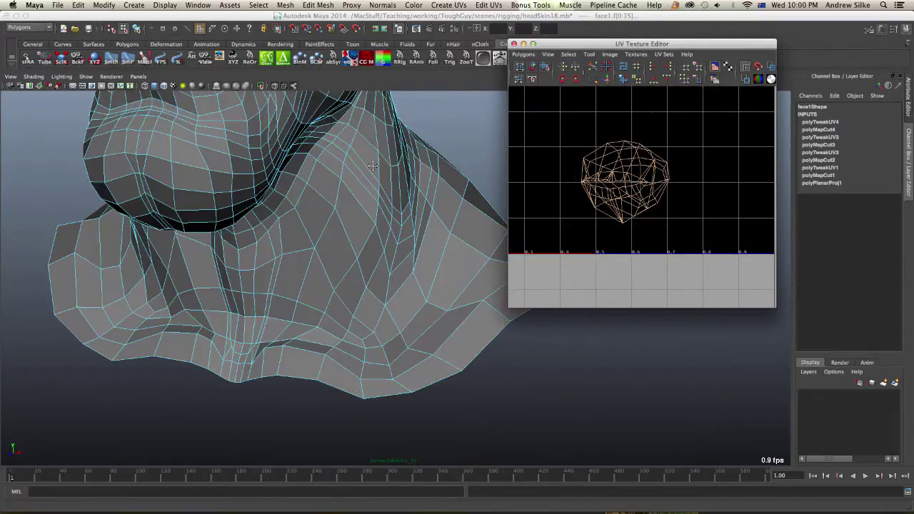
key("shift+i")
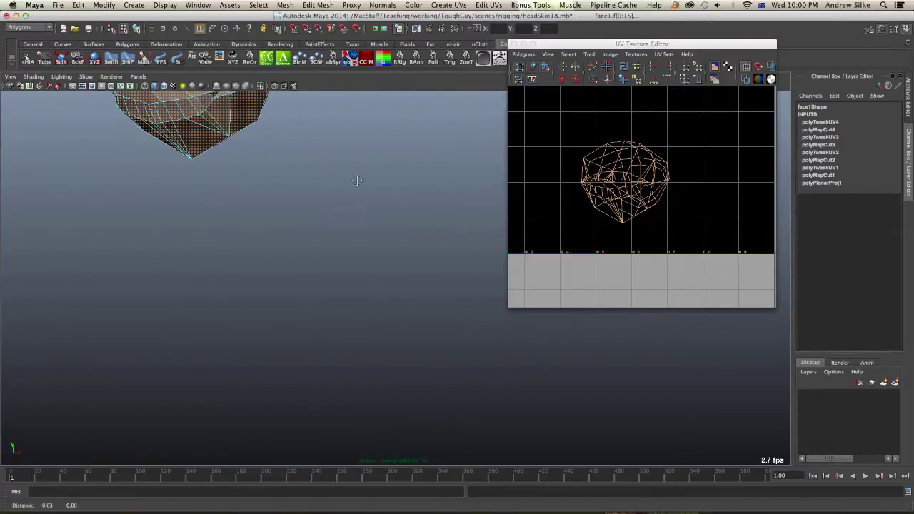
middle_click_drag(356, 179, 367, 230, "alt")
key("f")
left_click_drag(337, 238, 334, 213, "alt")
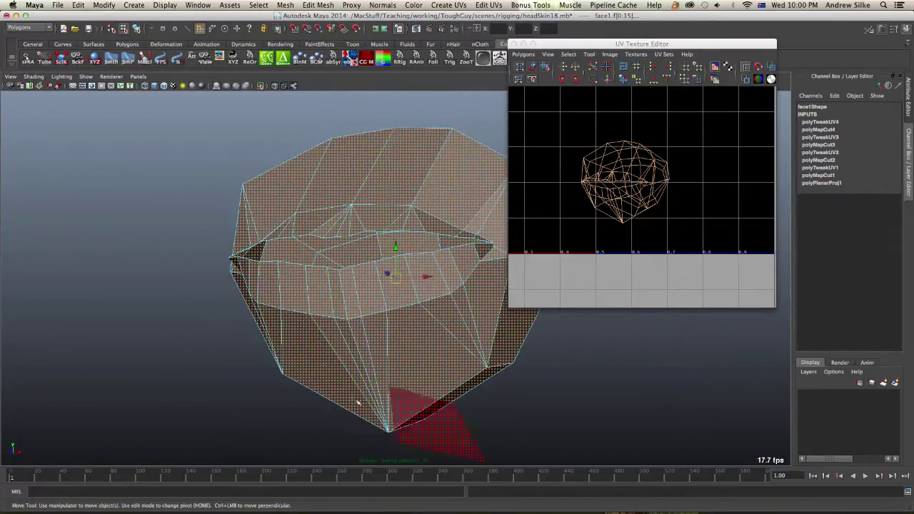
Step: Switch to edge selection and select the lengthwise edges along the underside centre line of the mouth bag as a seam
left_click_drag(332, 364, 402, 287, "alt")
right_click_drag(402, 287, 418, 265)
key("F10")
left_click_drag(405, 282, 421, 258, "alt")
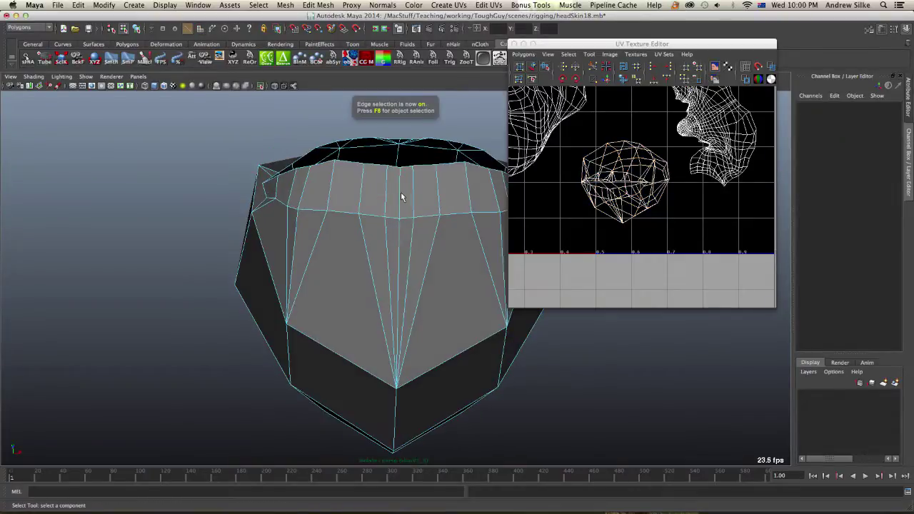
left_click(401, 196)
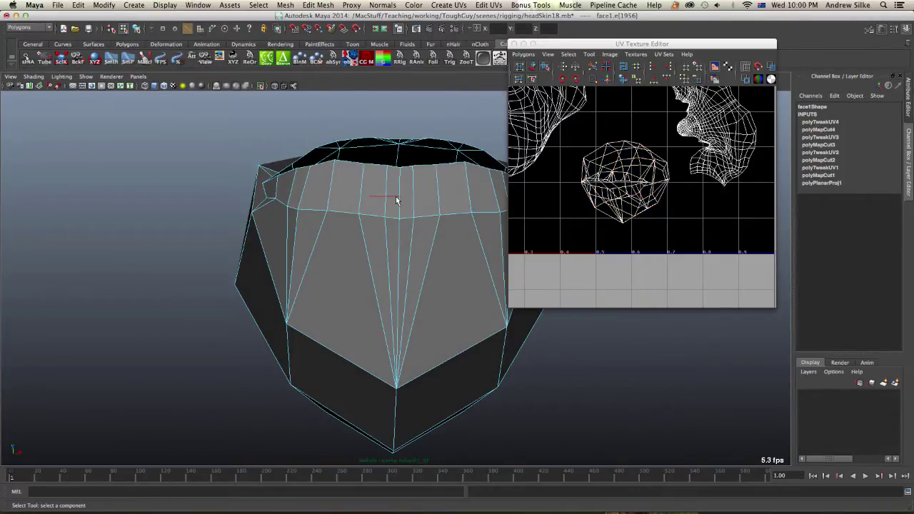
left_click_drag(400, 202, 346, 291, "alt")
left_click(391, 227)
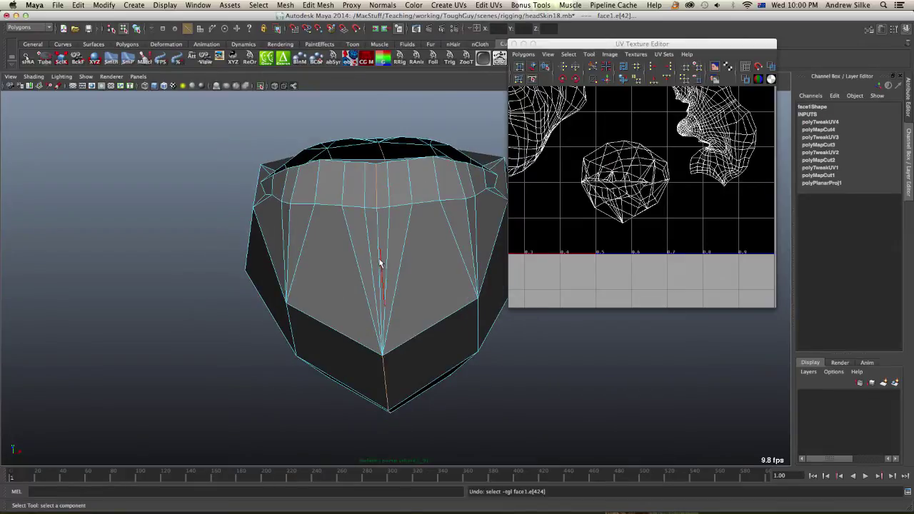
Step: Check the seam selection around the mouth bag in wireframe display and cut the UVs along the selected edges
mouse_move(379, 262)
left_mouse_down("alt")
mouse_move(373, 239)
mouse_move(357, 282)
mouse_move(273, 312)
left_mouse_up("alt")
key("4")
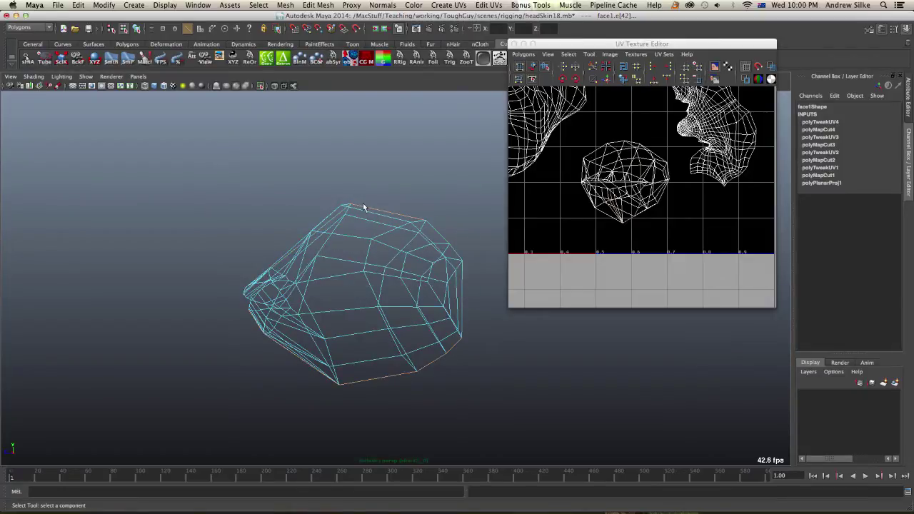
left_click_drag(478, 247, 398, 325, "alt")
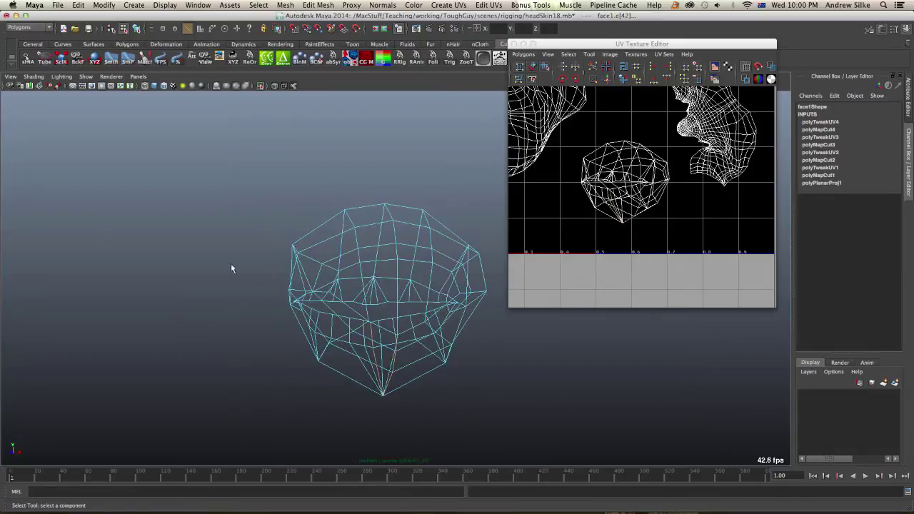
left_click_drag(341, 322, 287, 314, "alt")
middle_click_drag(343, 229, 343, 196, "alt")
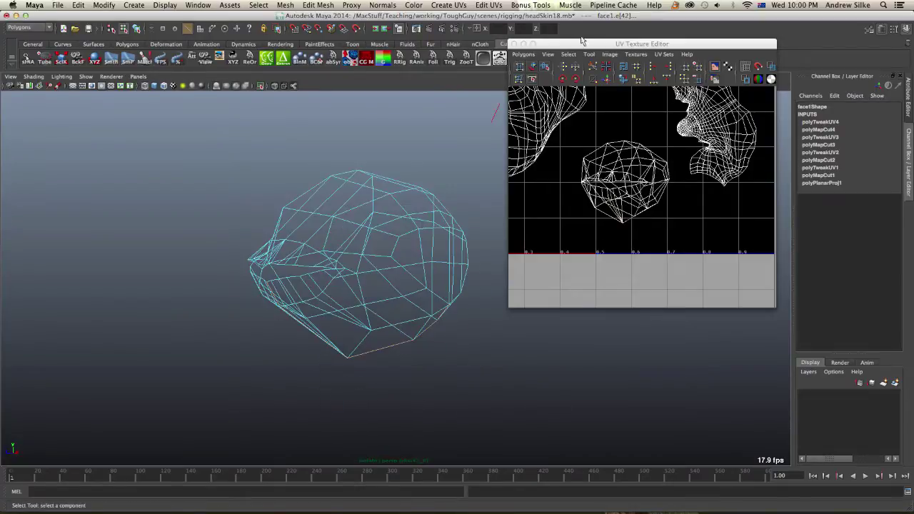
left_click(523, 54)
left_click(537, 274)
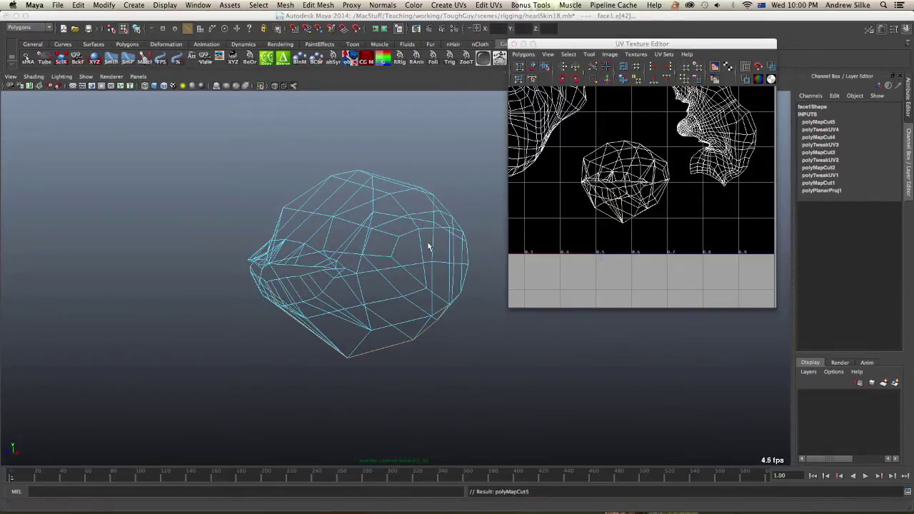
Step: Select all UVs of the mouth shell, unfold them, and inspect the shell's shape and size against the other shells
key("F8")
right_click(616, 173)
right_click_drag(630, 173, 633, 172)
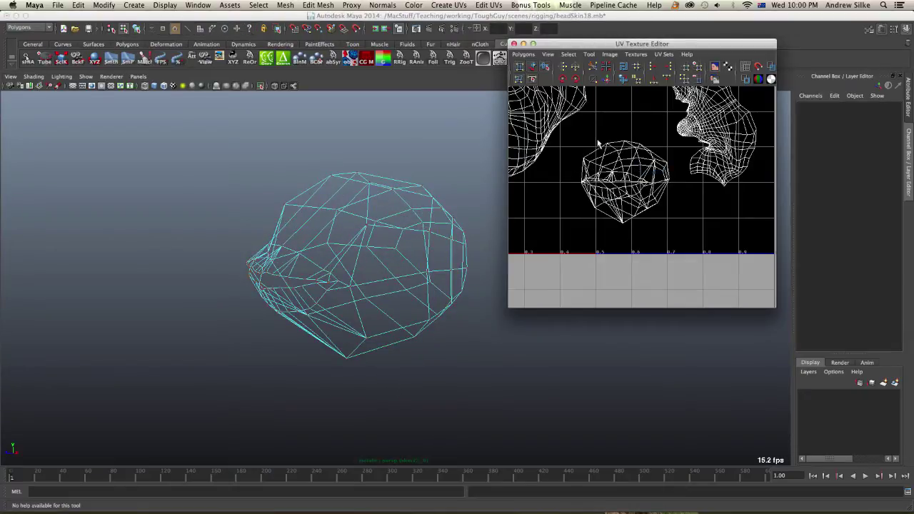
left_click_drag(576, 135, 675, 245)
middle_click_drag(645, 139, 645, 162, "alt")
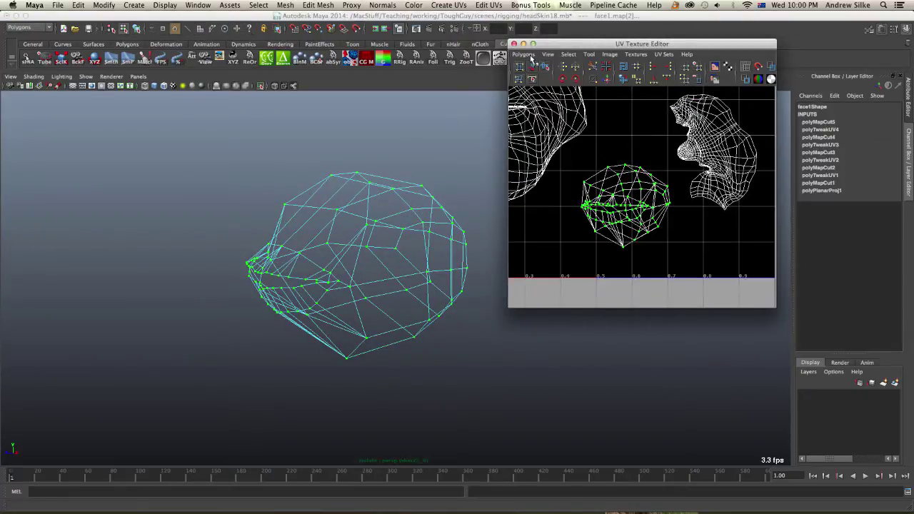
left_click(528, 55)
left_click(550, 256)
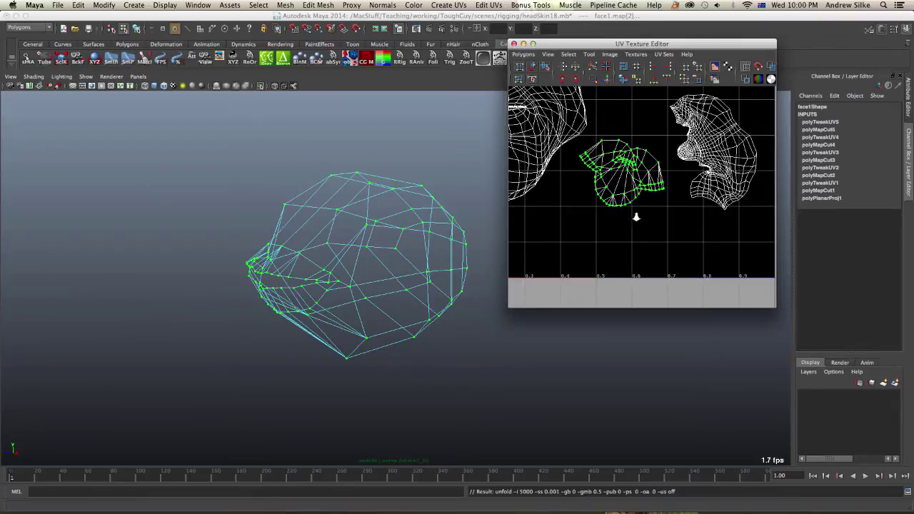
right_click_drag(635, 214, 832, 208, "alt")
middle_click_drag(683, 196, 691, 227, "alt")
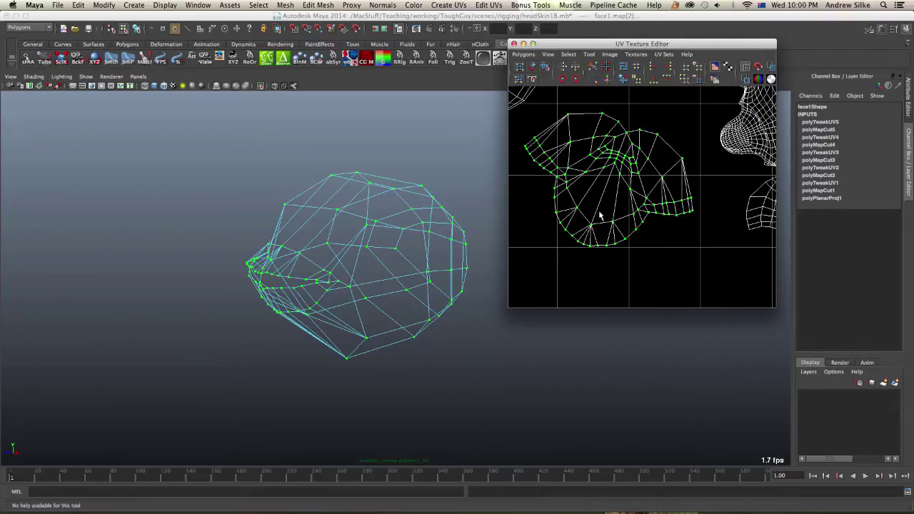
right_click_drag(679, 143, 603, 214, "alt")
middle_click_drag(782, 175, 786, 193, "alt")
middle_click_drag(715, 171, 709, 207, "alt")
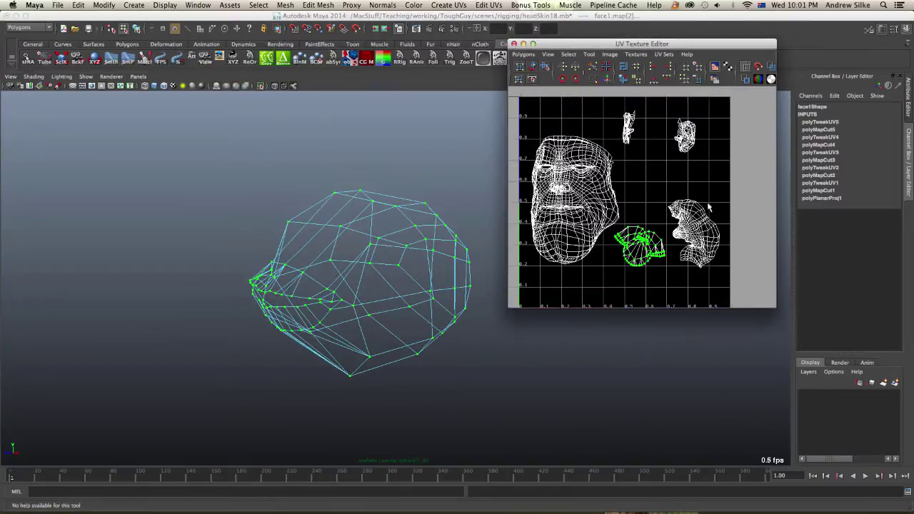